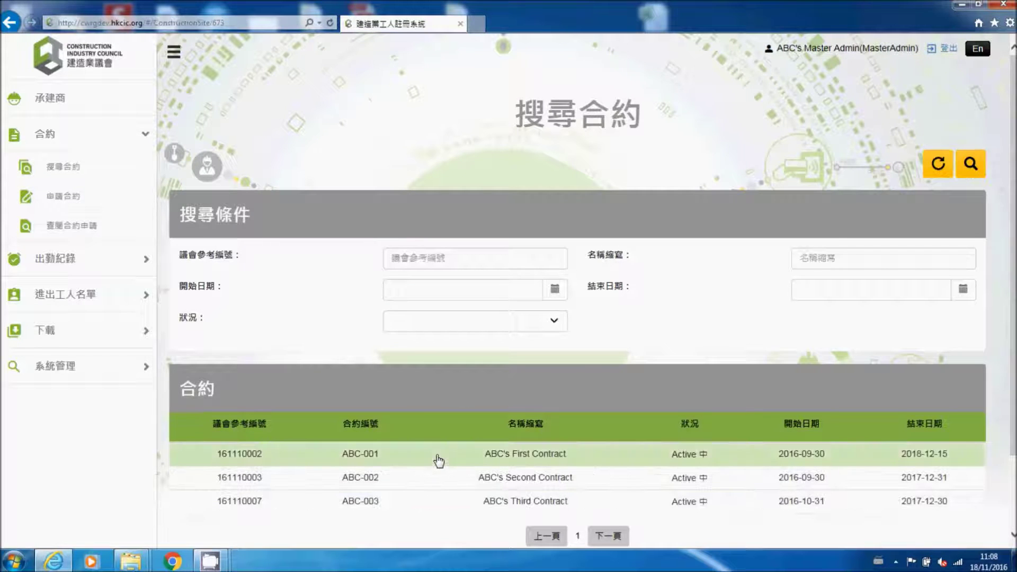
Step: Open contract ABC-001, 'ABC's First Contract', from the search results and review its fields
left_click(439, 458)
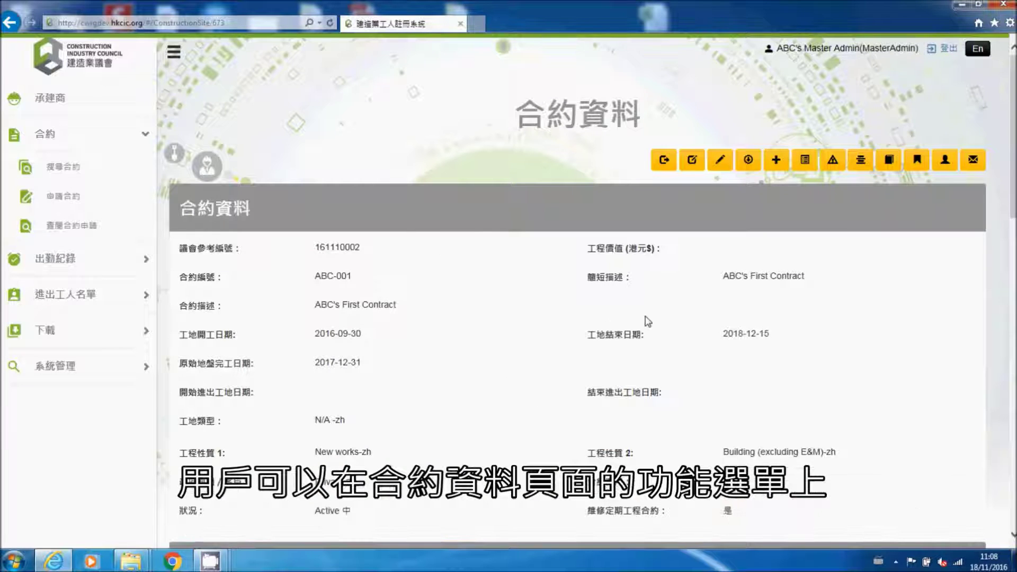
scroll(768, 321, "down", 3)
scroll(772, 321, "down", 9)
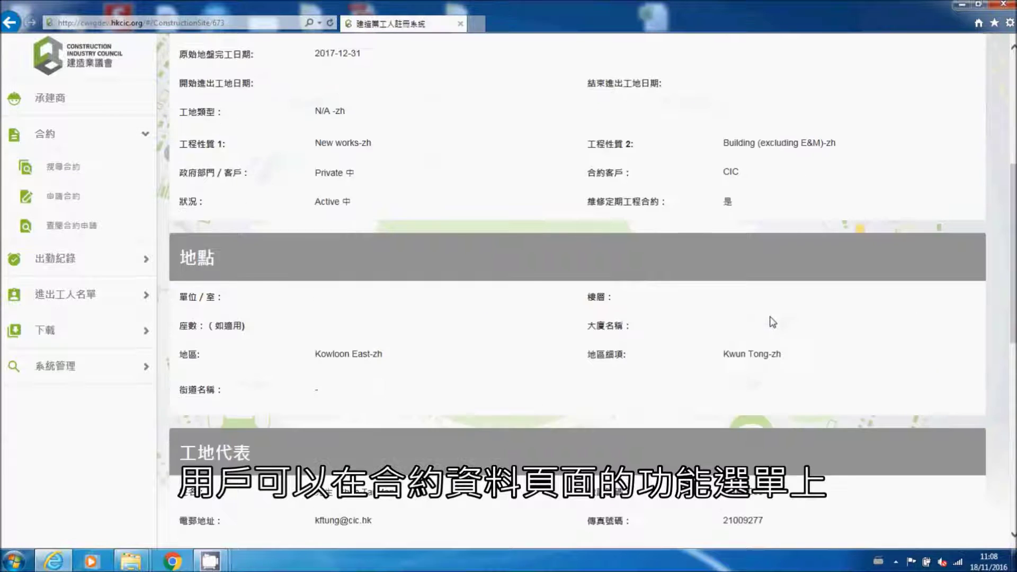
scroll(772, 317, "up", 12)
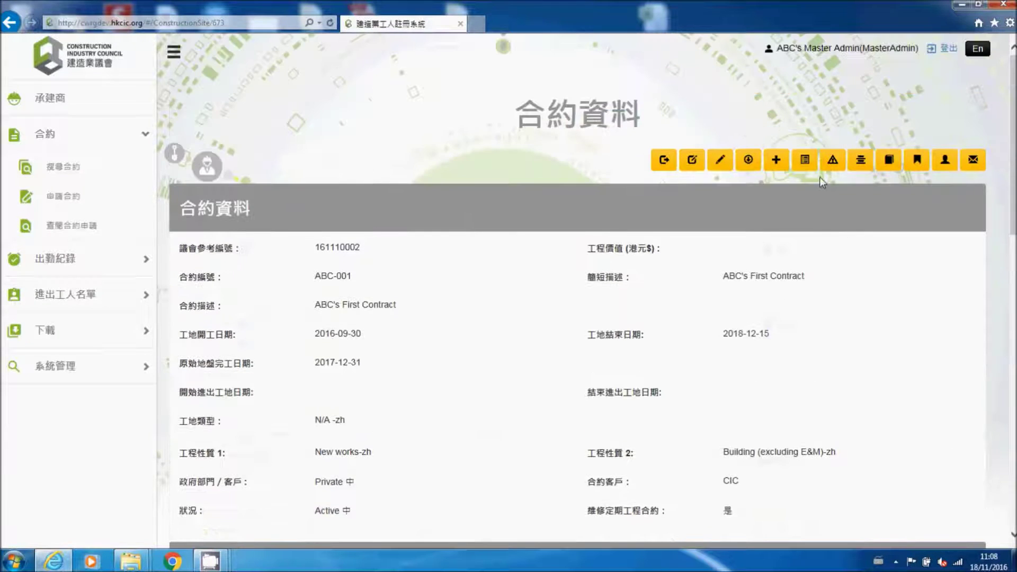
Step: Show ABC-001's site worker list in the detailed 手提裝置登記摘要 per-device status view
left_click(858, 167)
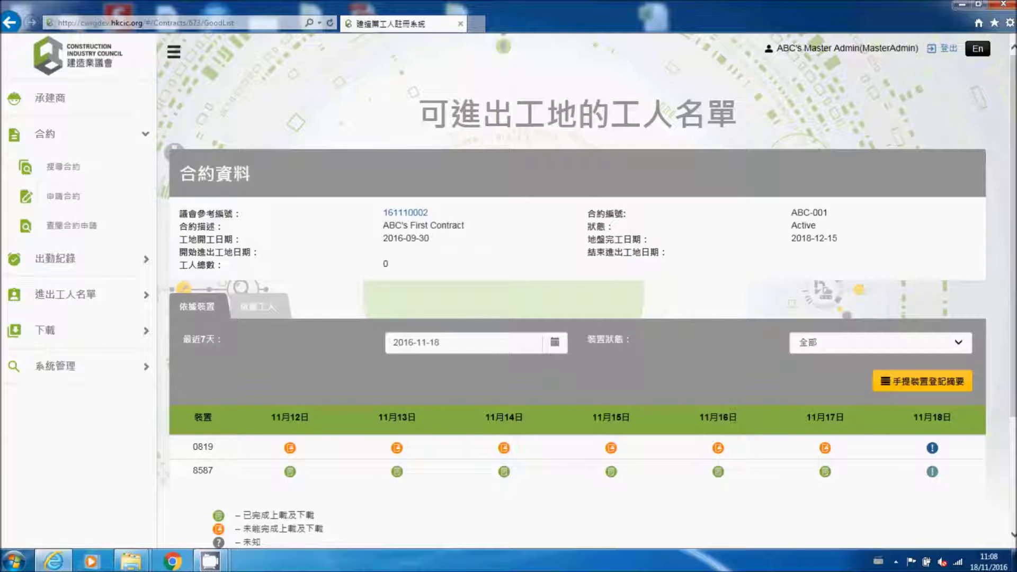
scroll(591, 297, "down", 3)
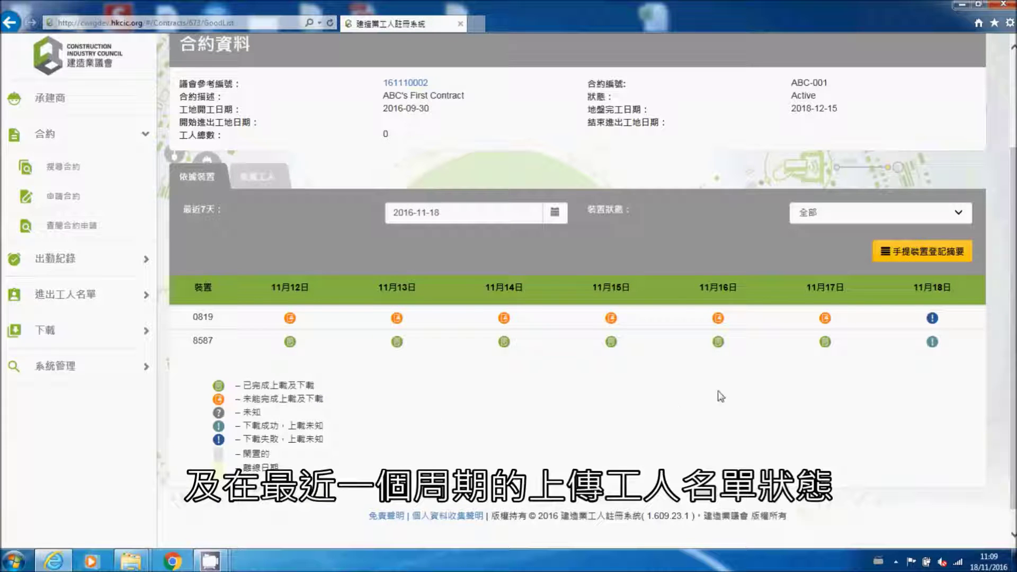
left_click(905, 258)
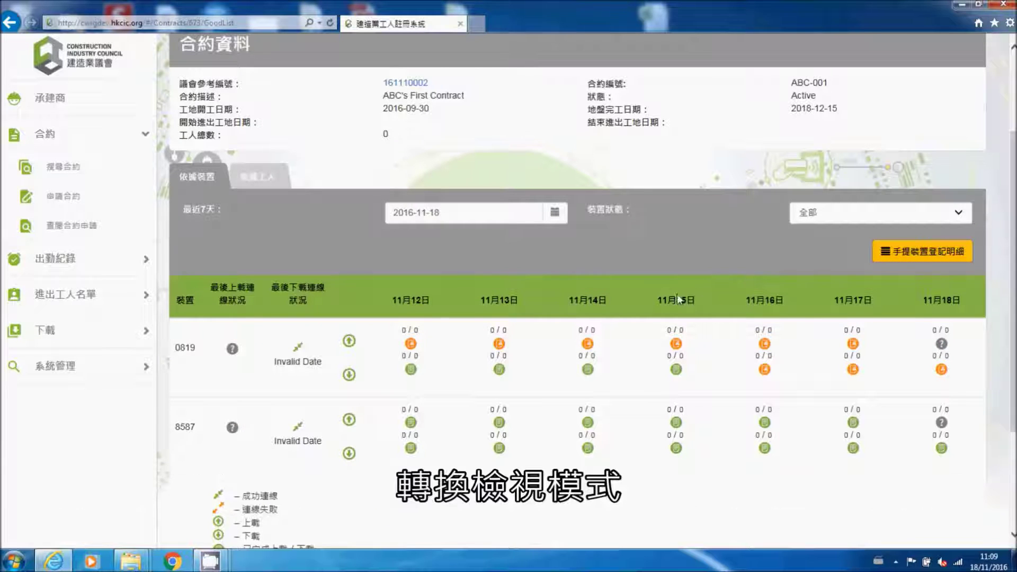
left_click_drag(1015, 282, 1013, 316)
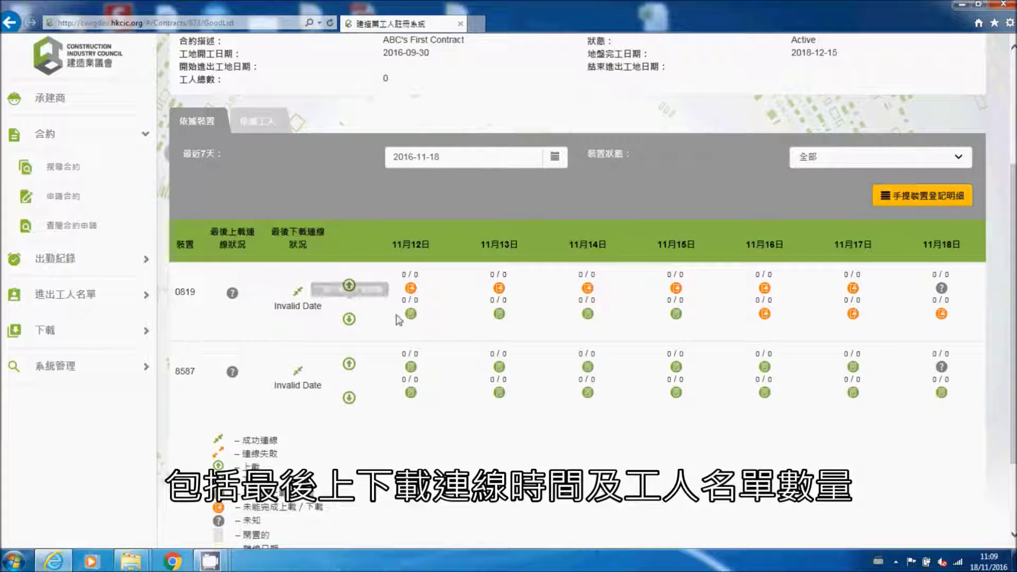
Step: Under 依據工人, add Worker A by registration number with trade C406 and confirm the save
left_click(263, 131)
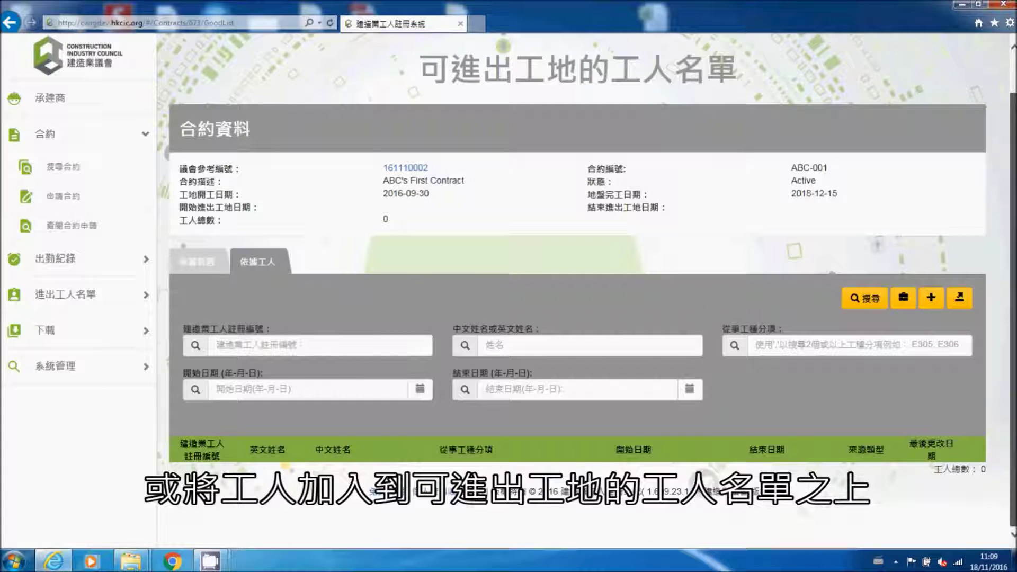
left_click(932, 301)
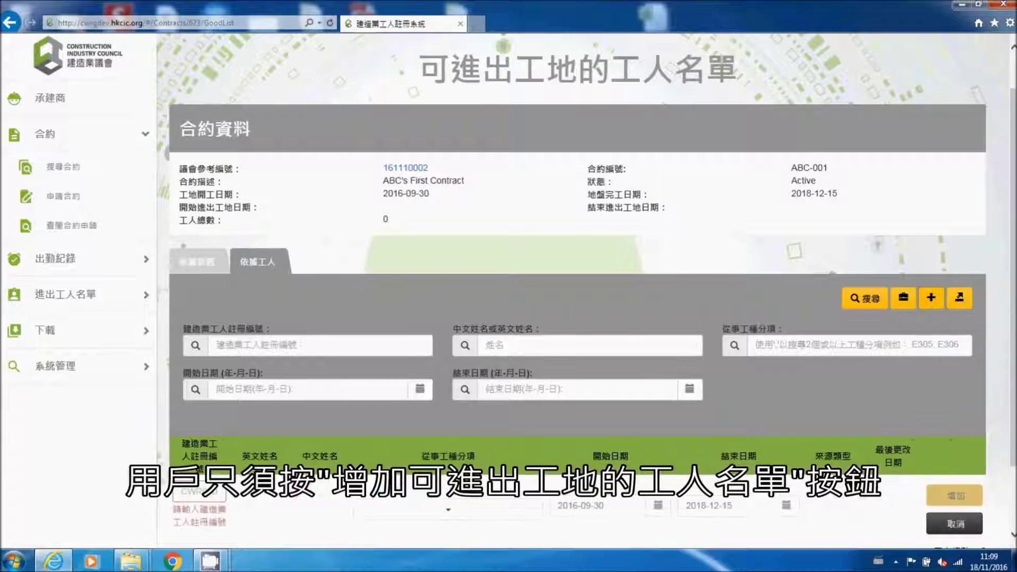
scroll(608, 356, "down", 2)
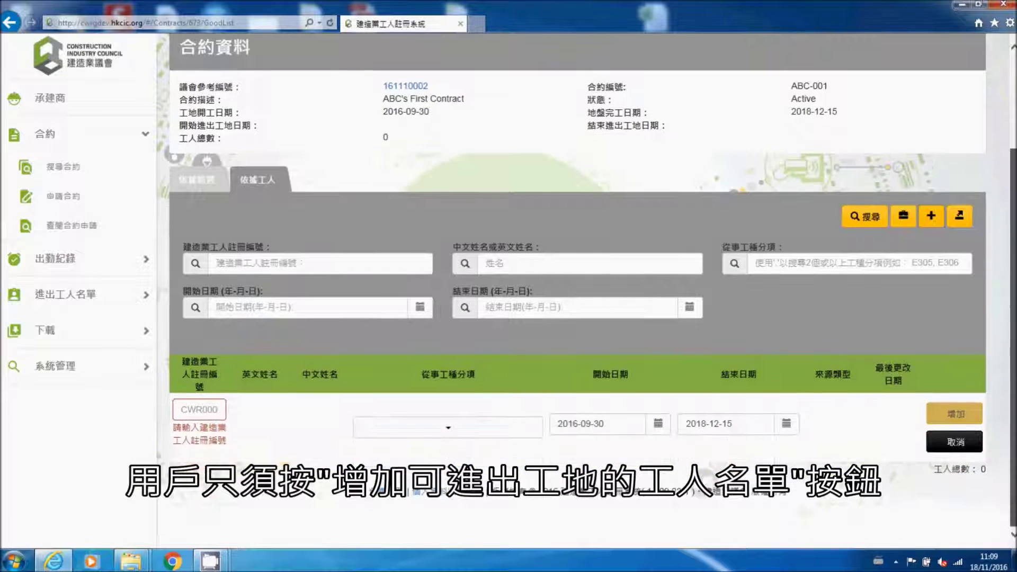
left_click(211, 411)
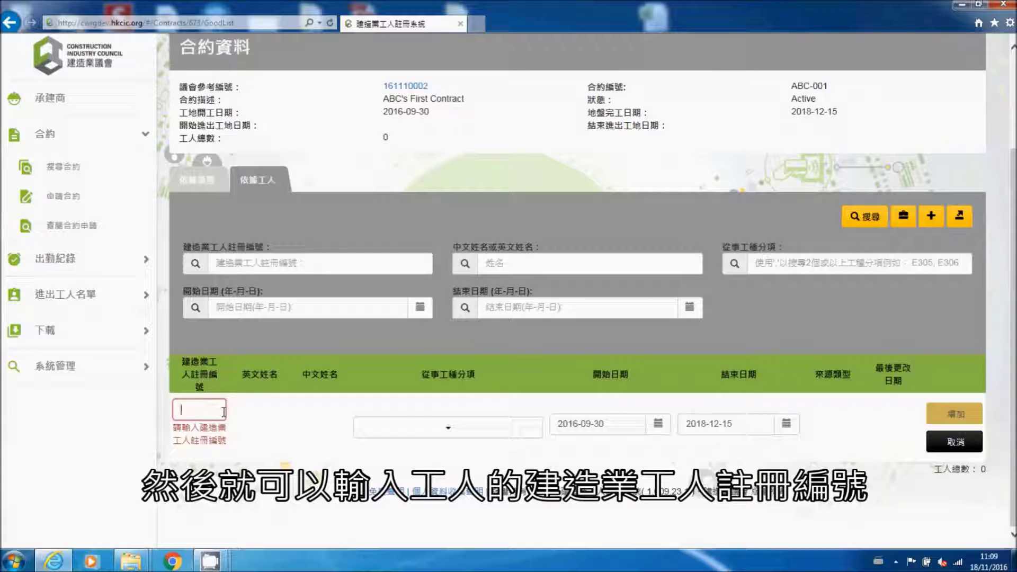
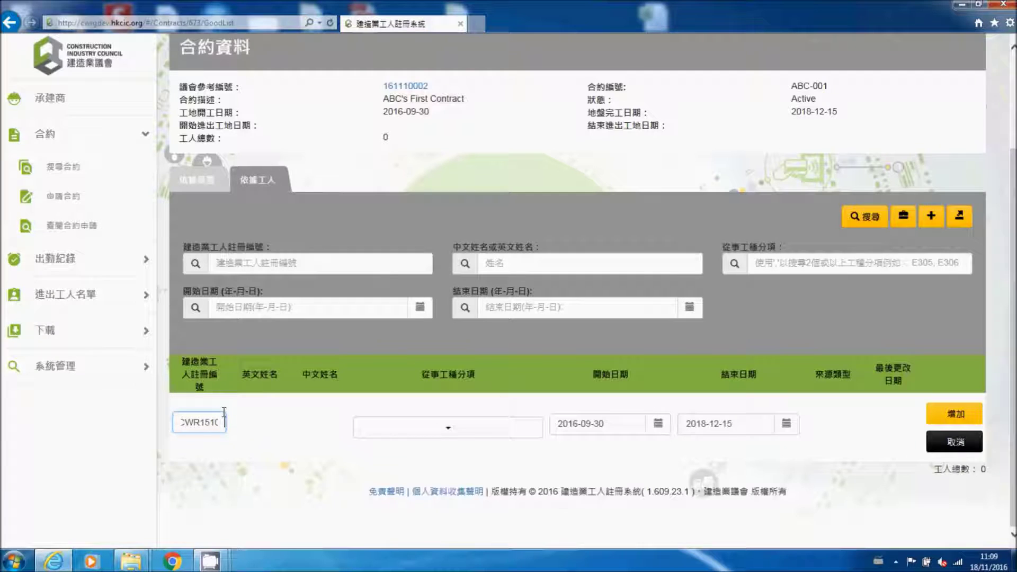
left_click(271, 450)
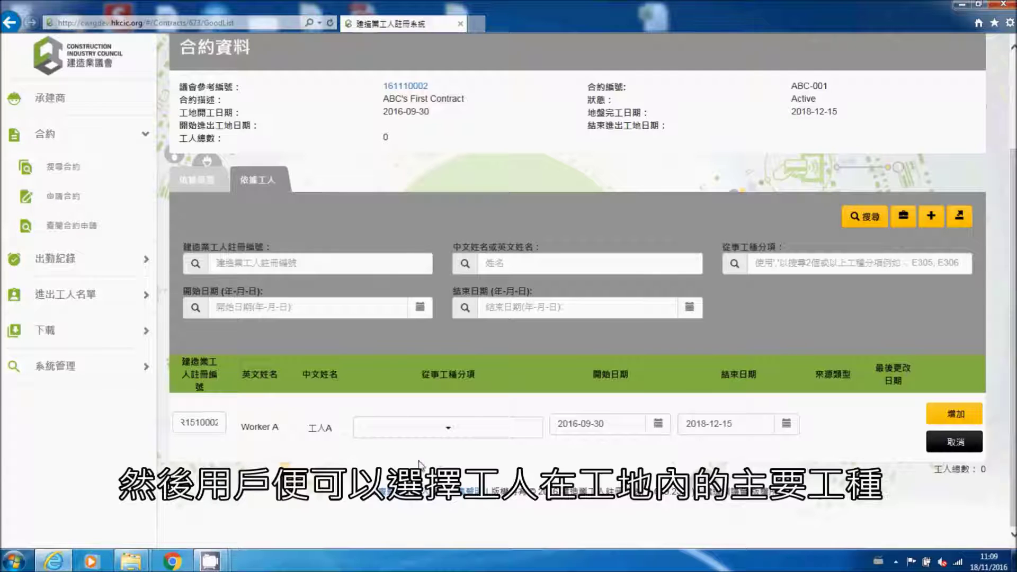
left_click(457, 435)
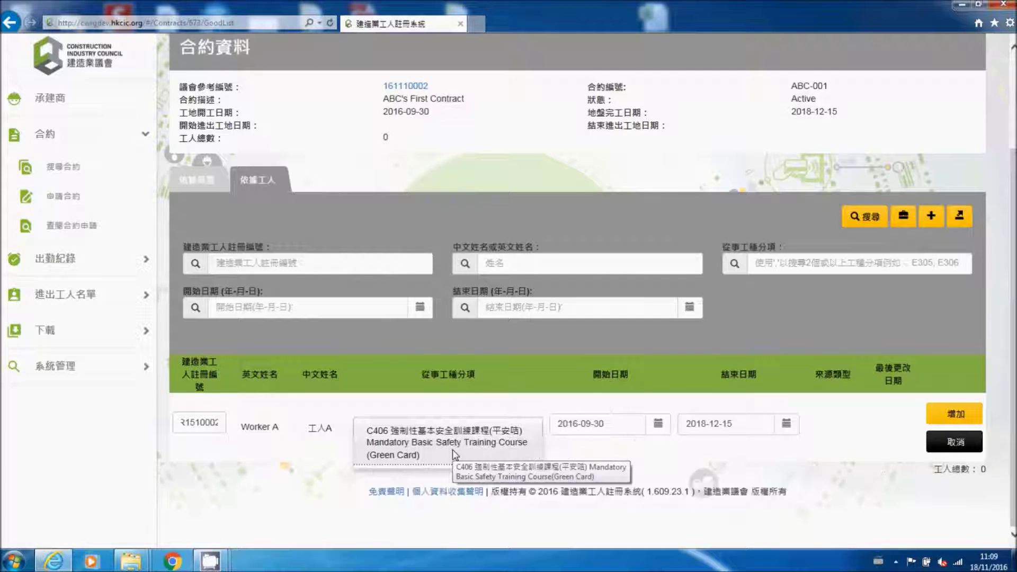
left_click(454, 451)
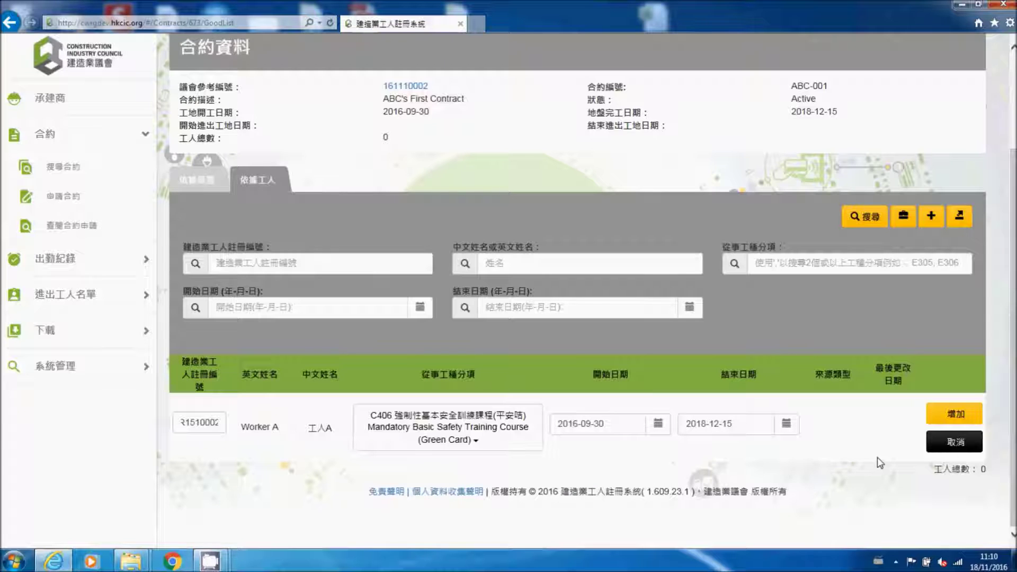
left_click(956, 414)
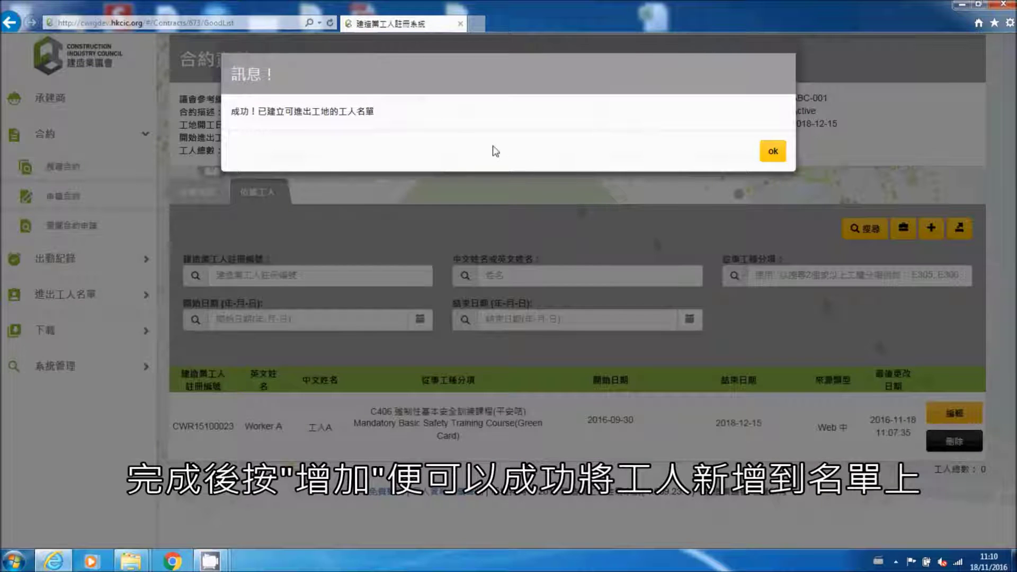
left_click(773, 154)
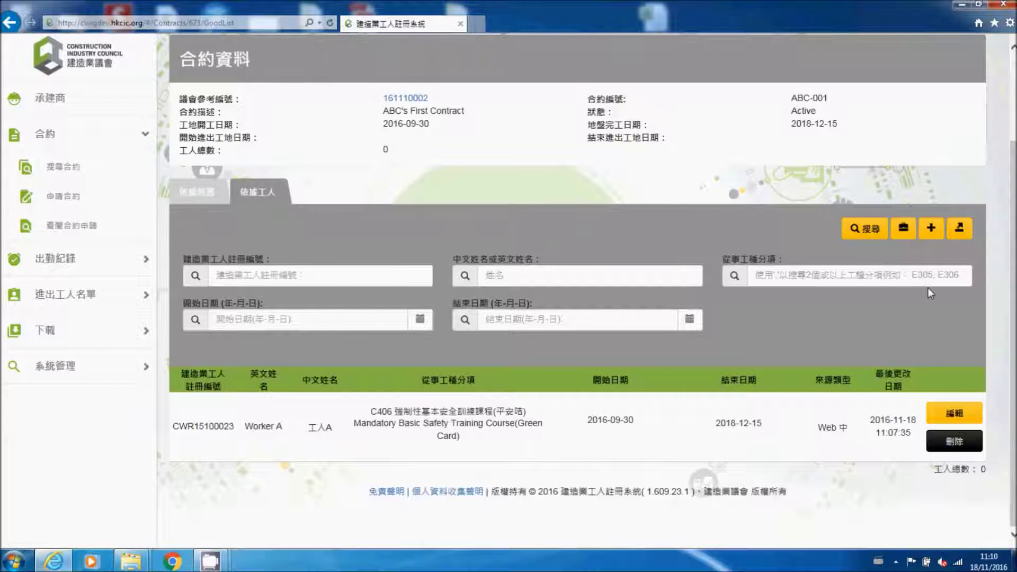
Step: Add Worker B by registration number with trade C406 to ABC-001's site worker list
left_click(930, 232)
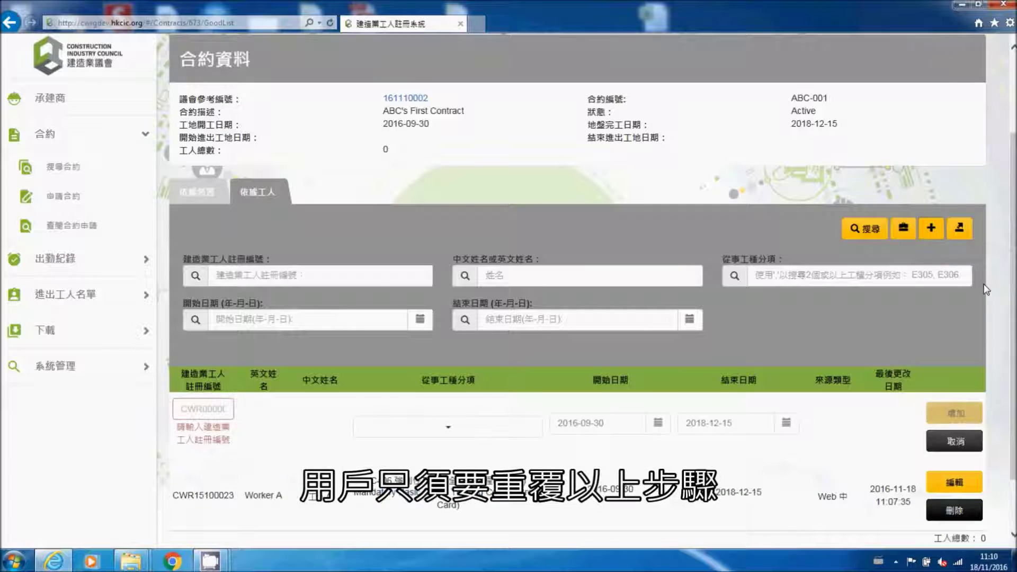
left_click(199, 405)
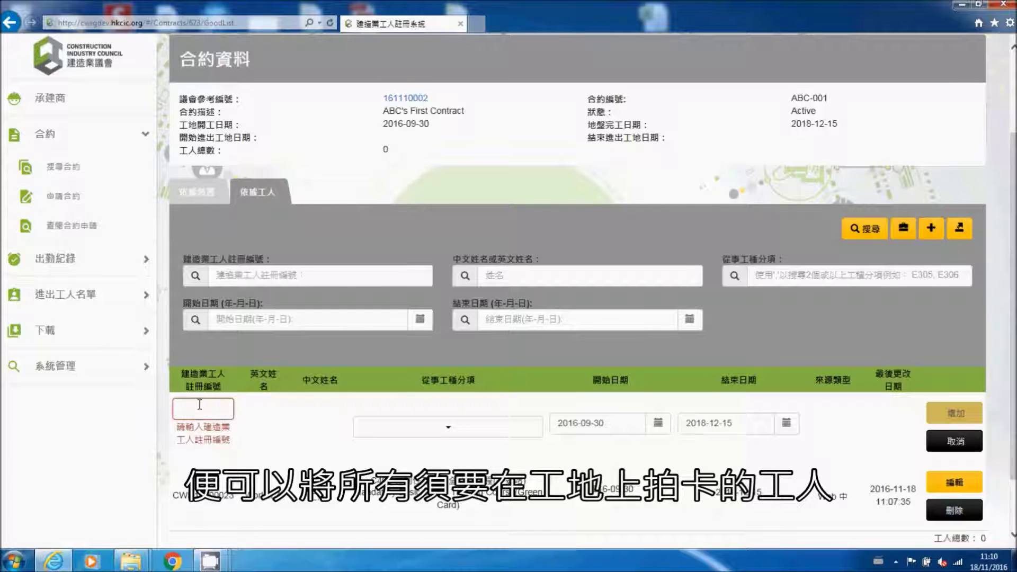
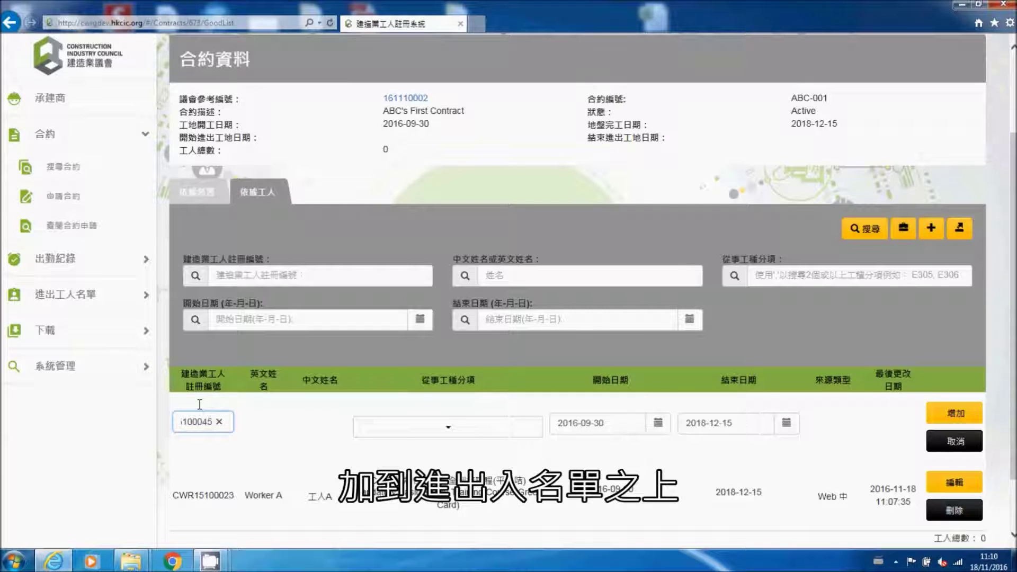
left_click(268, 448)
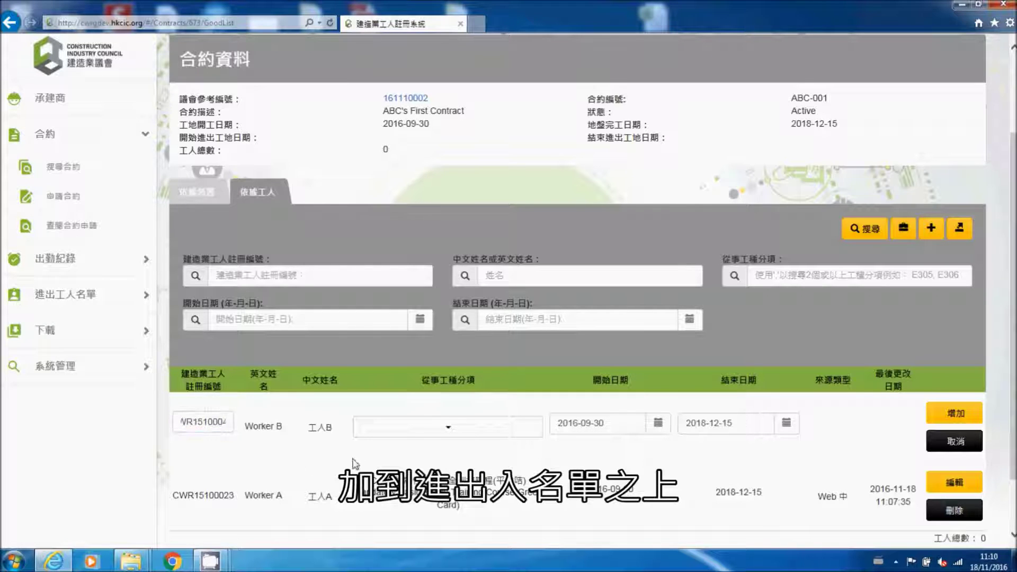
left_click(454, 428)
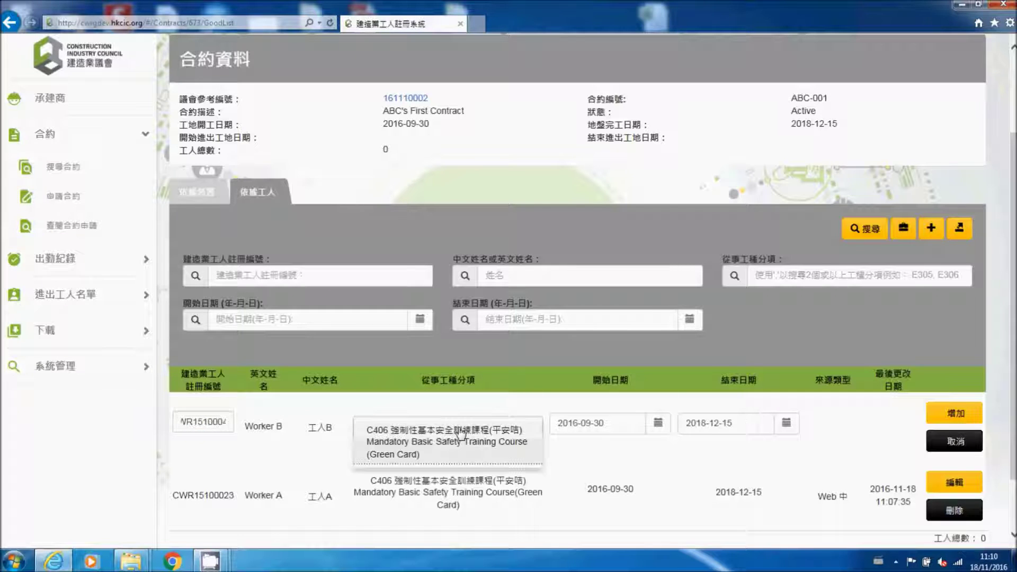
left_click(458, 439)
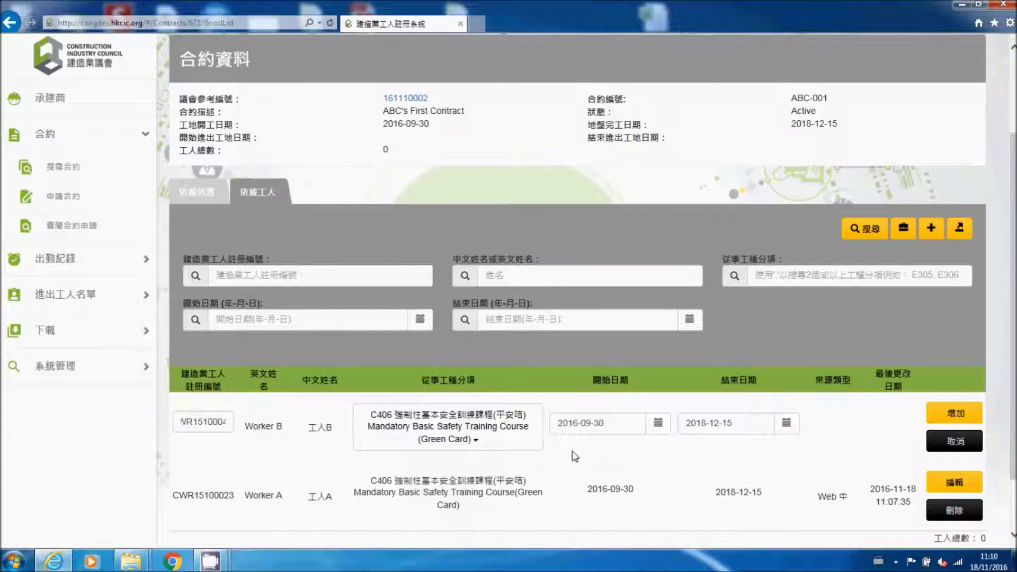
left_click(964, 419)
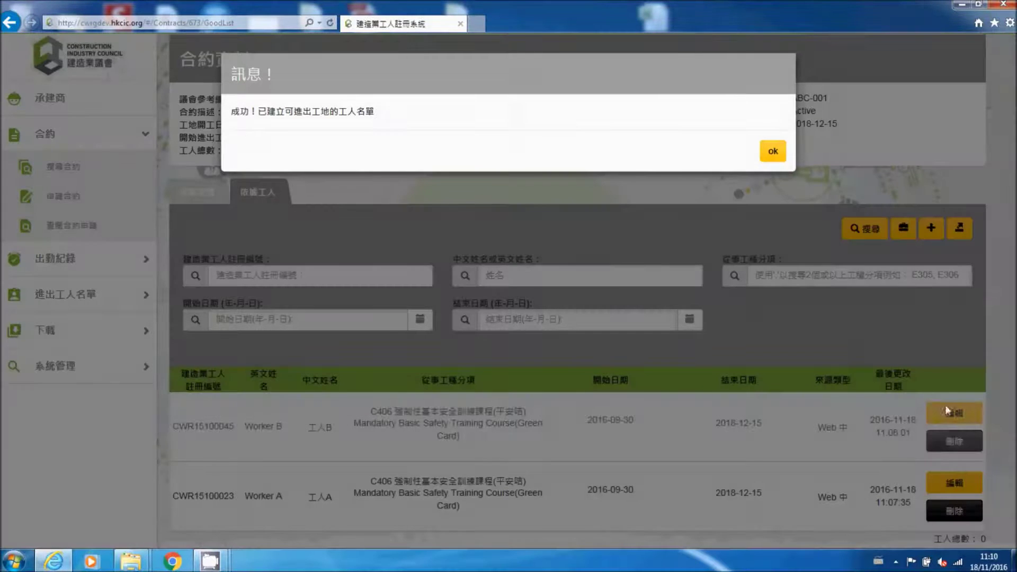
left_click(774, 152)
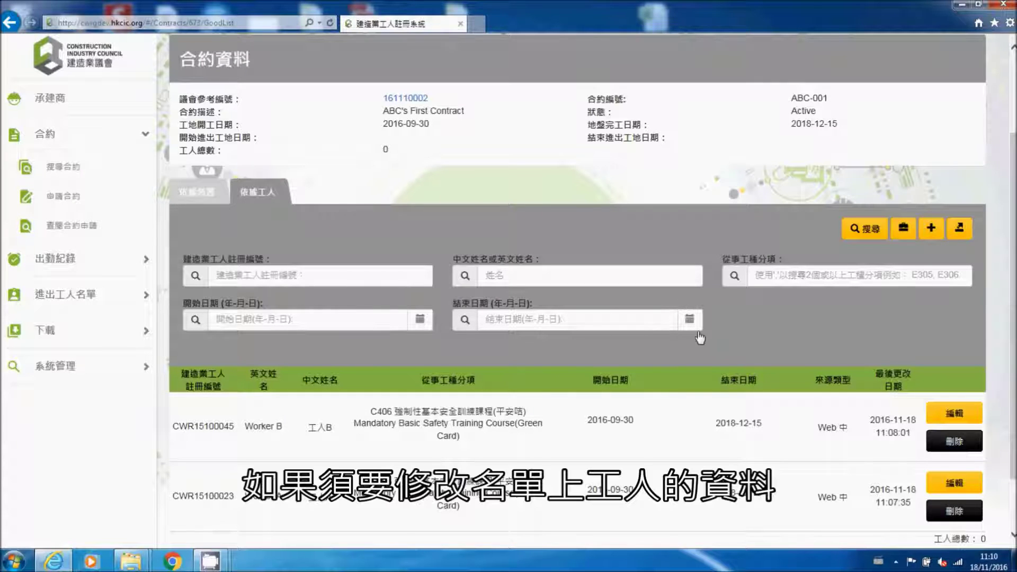
Step: Edit Worker B's entry, set its 結束日期 to 2017-02-01, and save the change
scroll(927, 379, "down", 1)
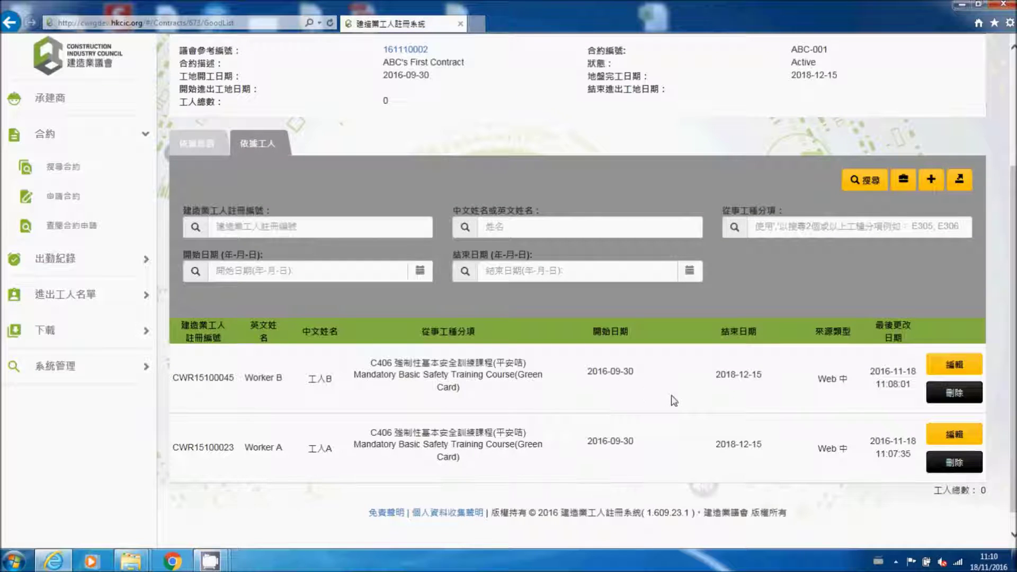
left_click(970, 367)
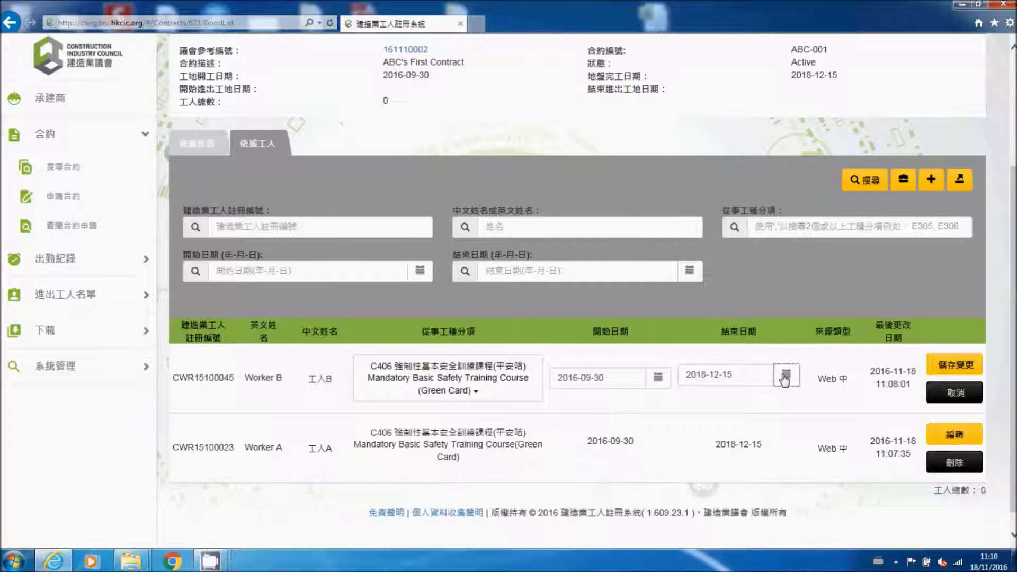
left_click(786, 378)
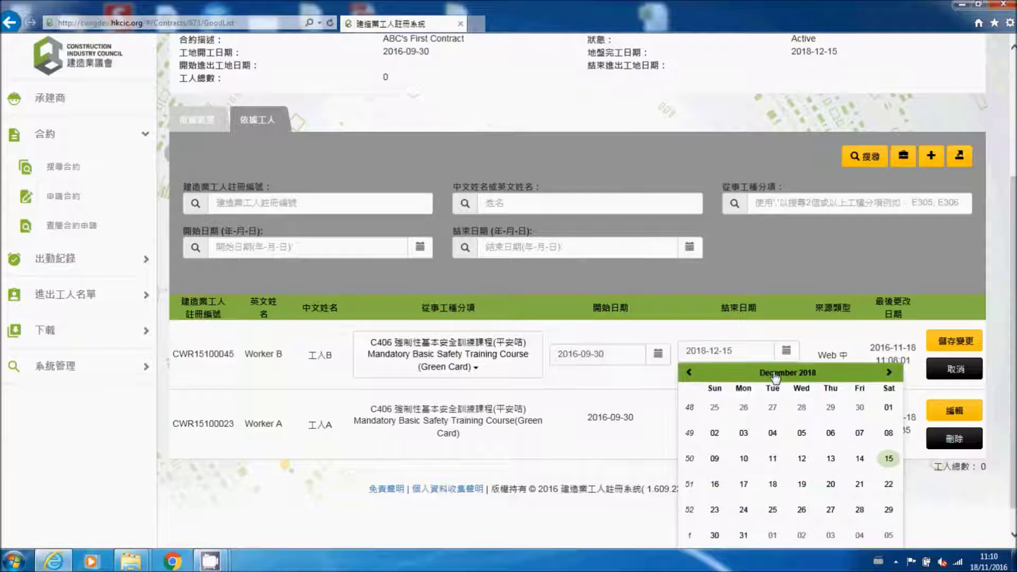
left_click(768, 377)
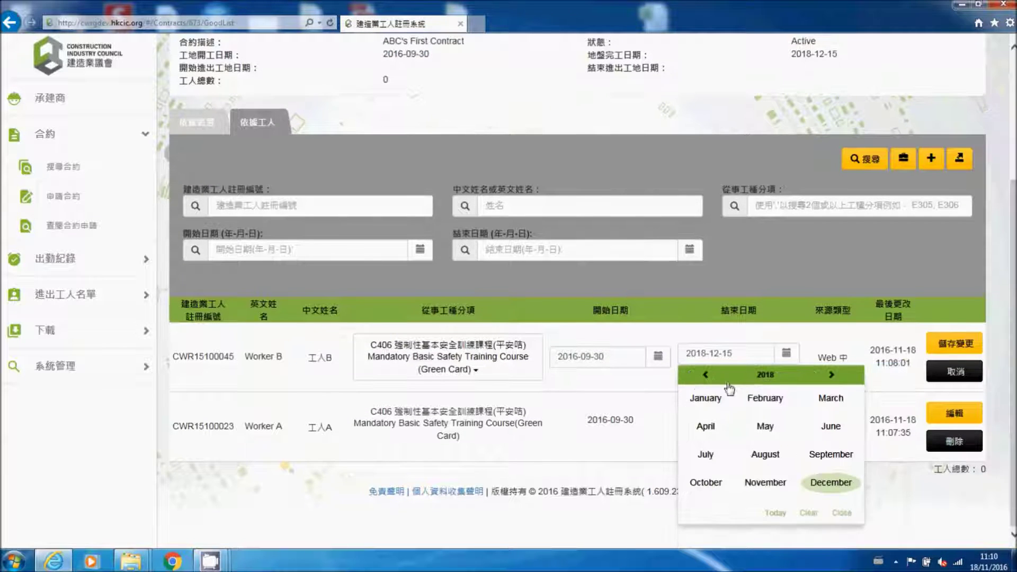
left_click(766, 375)
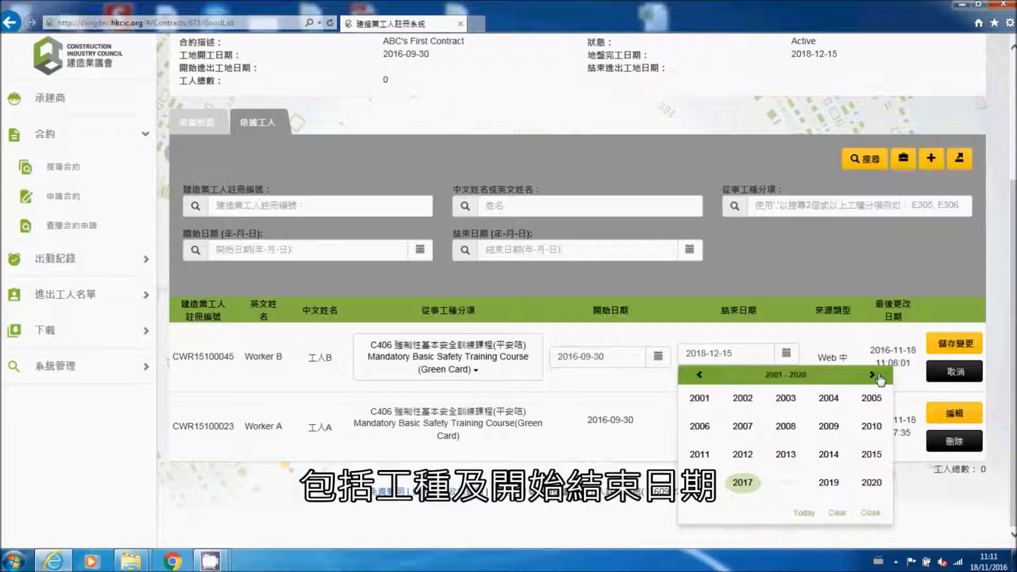
left_click(873, 376)
left_click(700, 376)
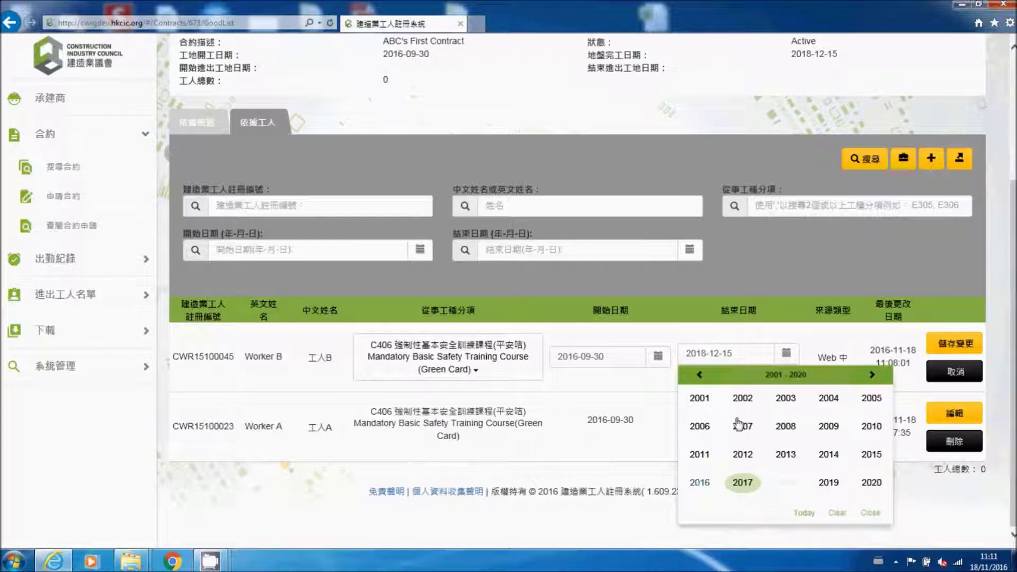
left_click(746, 486)
left_click(767, 400)
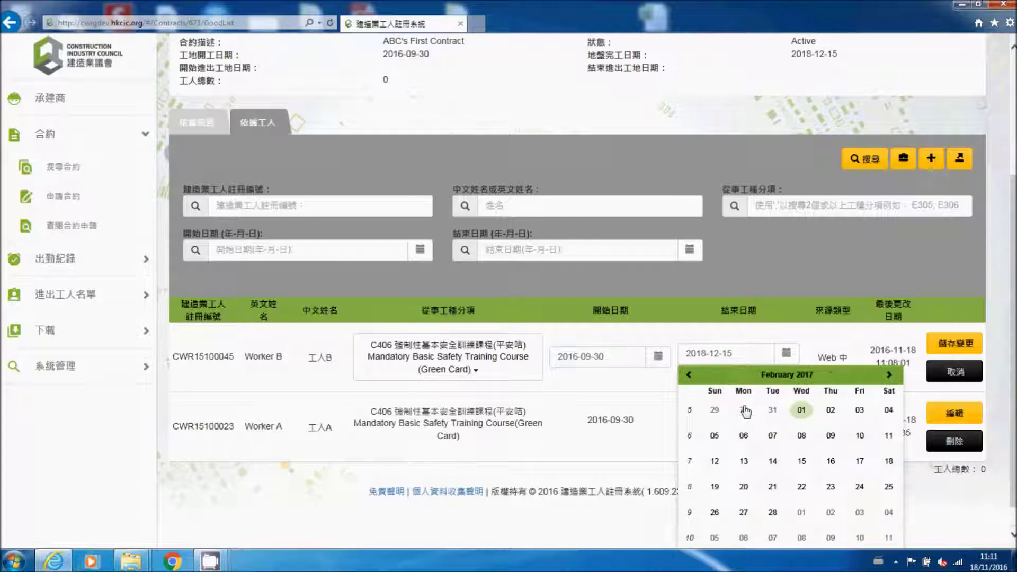
left_click(802, 411)
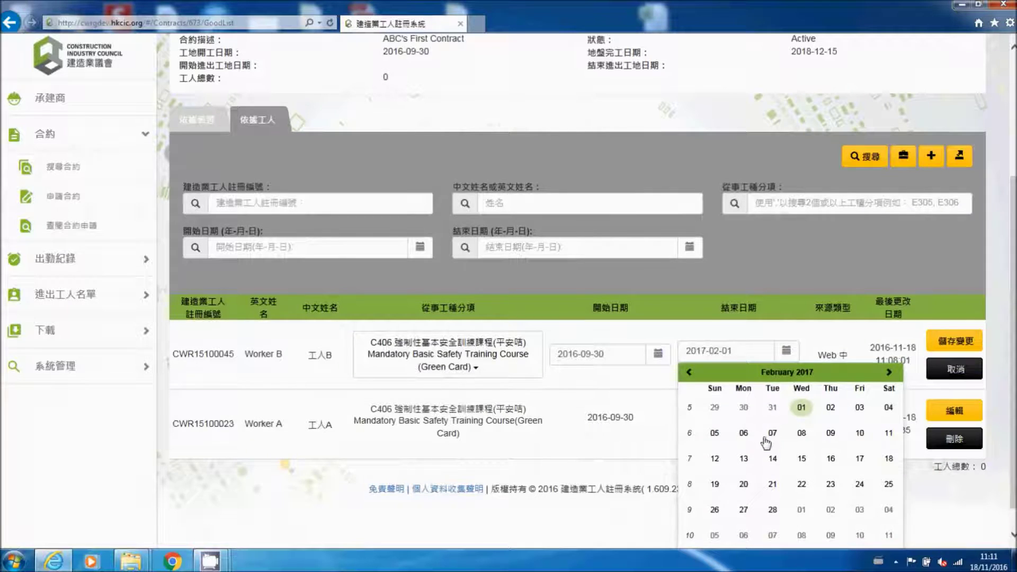
left_click(954, 344)
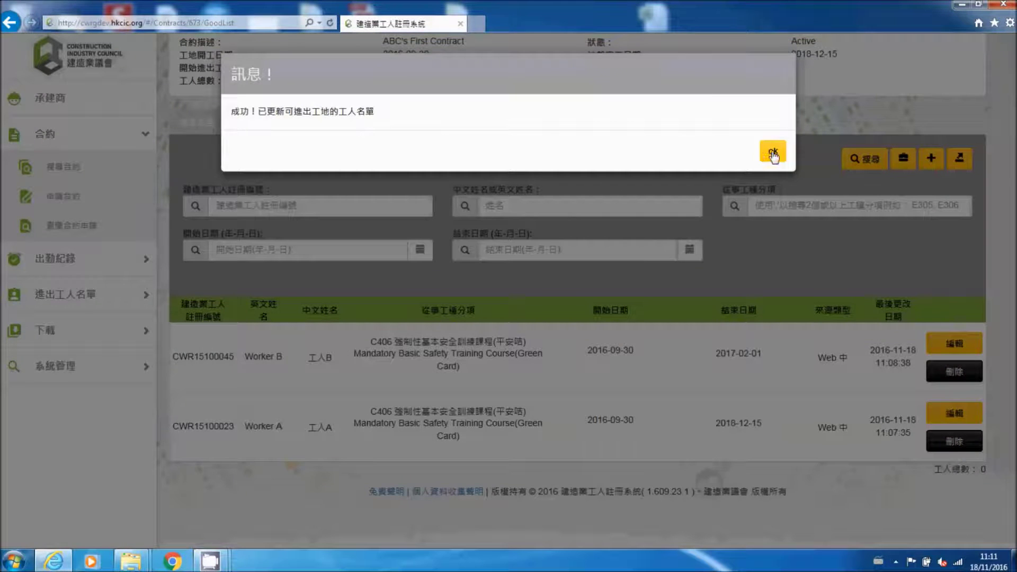
left_click(774, 152)
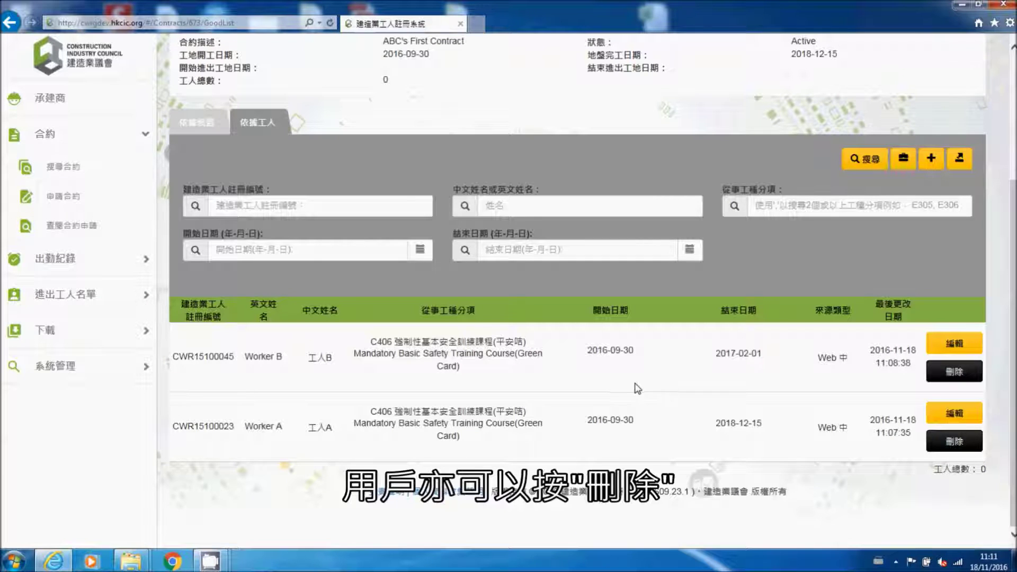
Step: Delete Worker A's row from the ABC-001 worker list, confirming the deletion
left_click(954, 443)
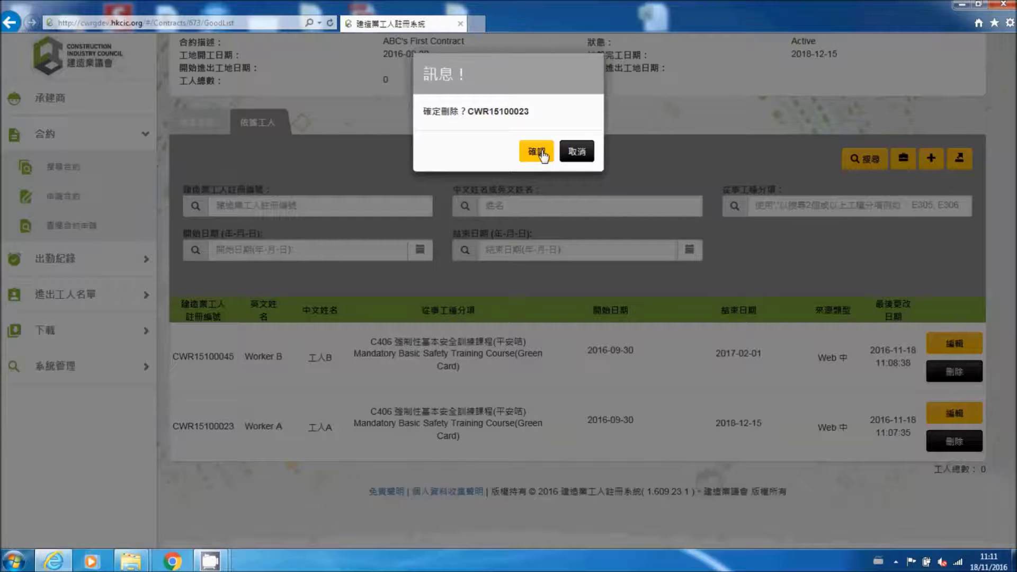
left_click(537, 152)
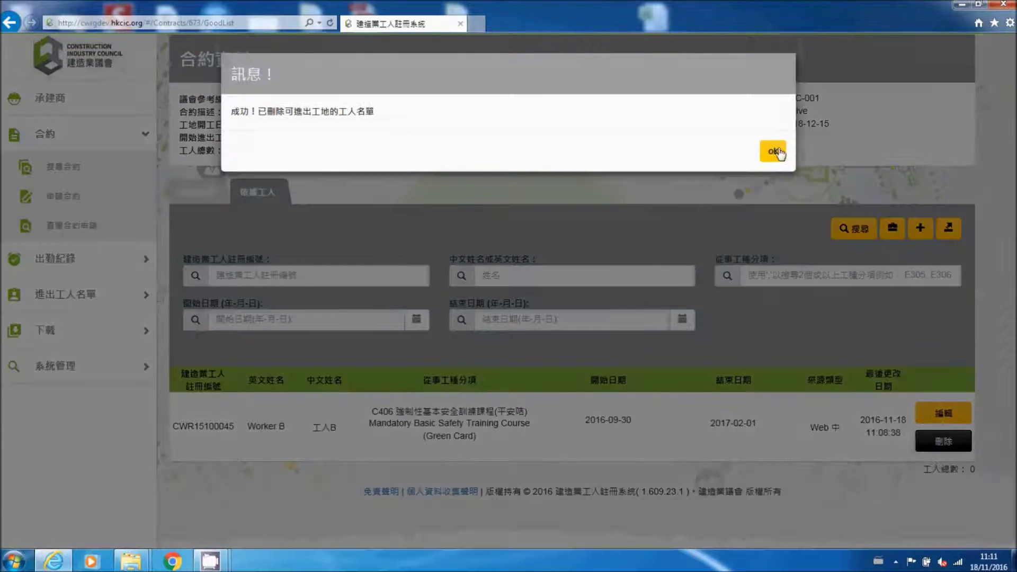
left_click(782, 154)
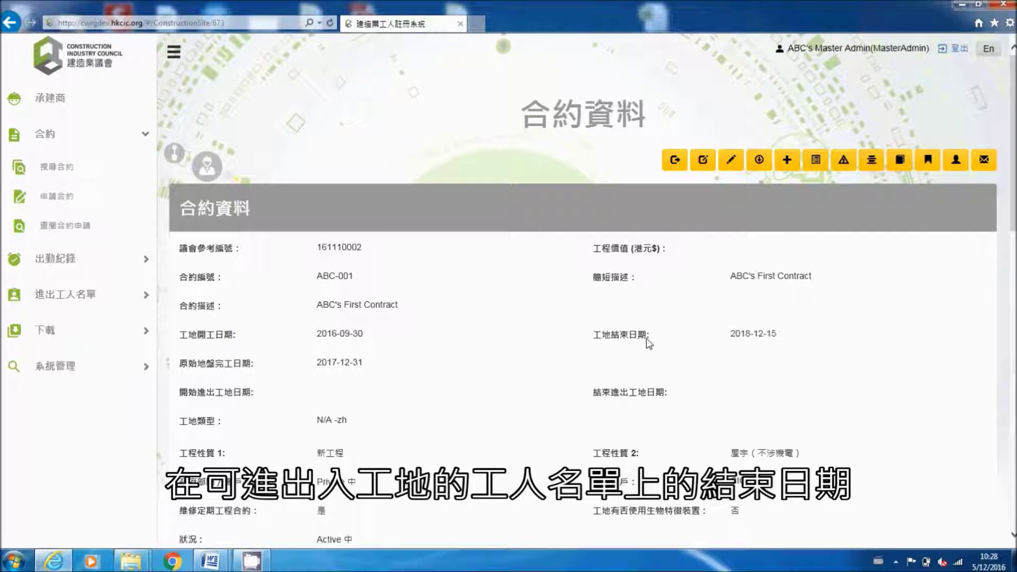
Step: Check the 2018-12-15 site end date, then return to the 可進出工地的工人名單 page
left_click_drag(731, 335, 783, 345)
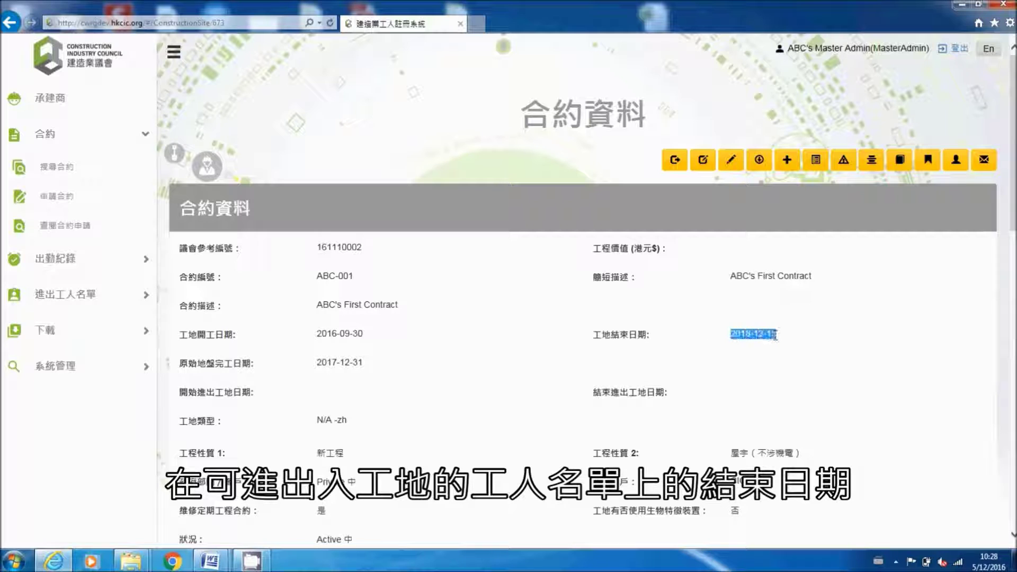
left_click(814, 349)
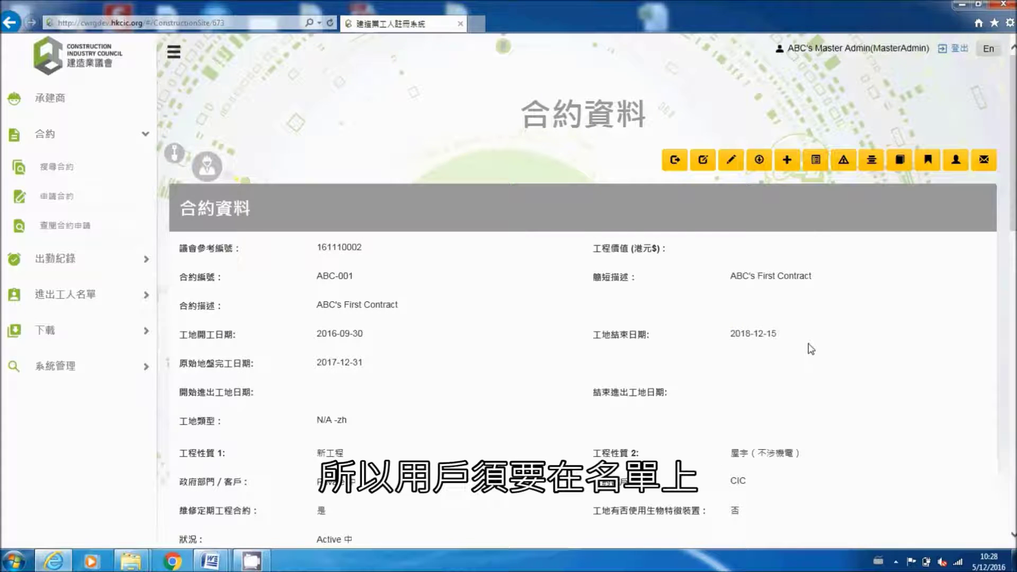
left_click(876, 170)
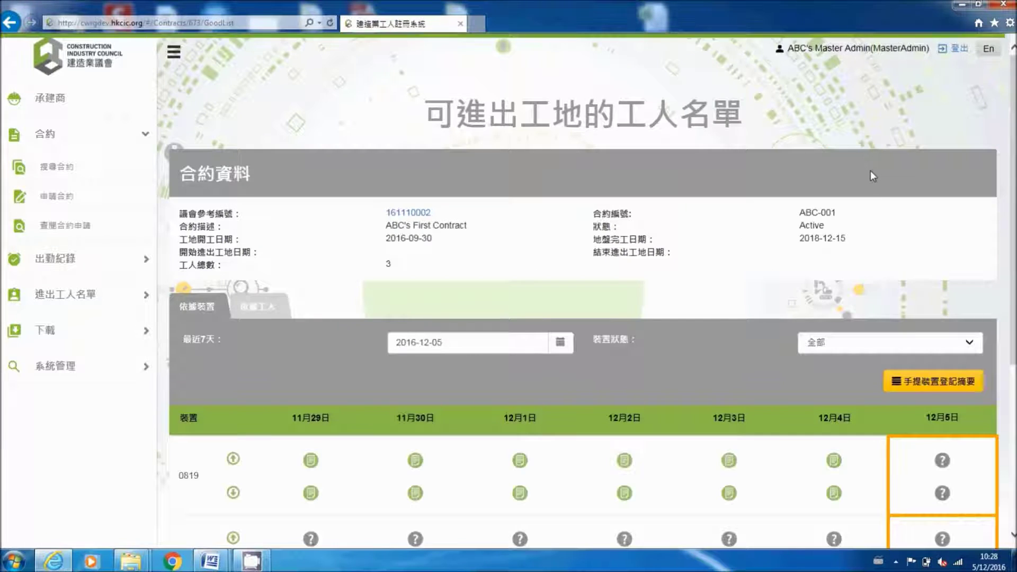
Step: Filter the 依據工人 worker list by end date 2018-09-15 and run the search
left_click(260, 309)
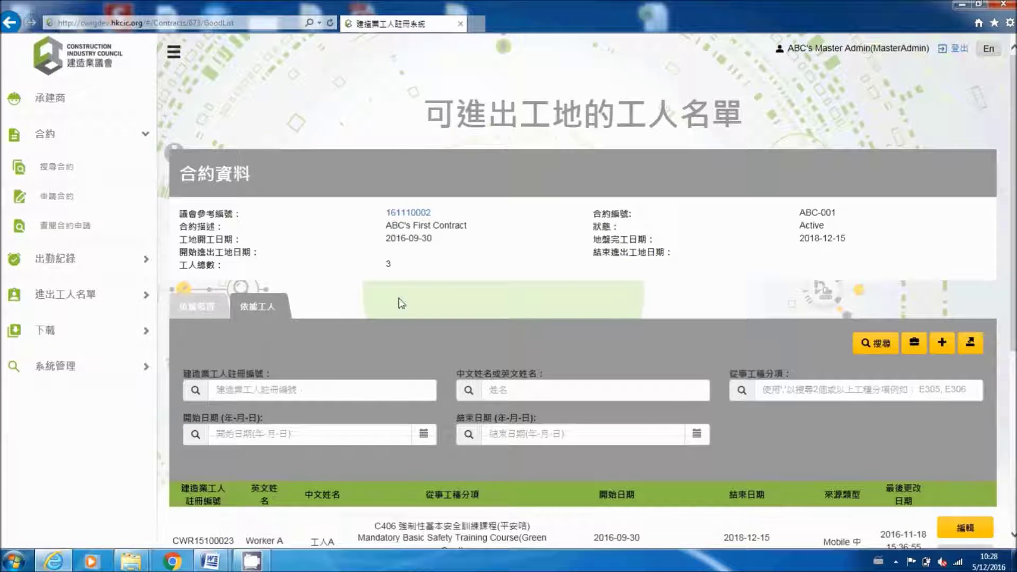
scroll(583, 292, "down", 4)
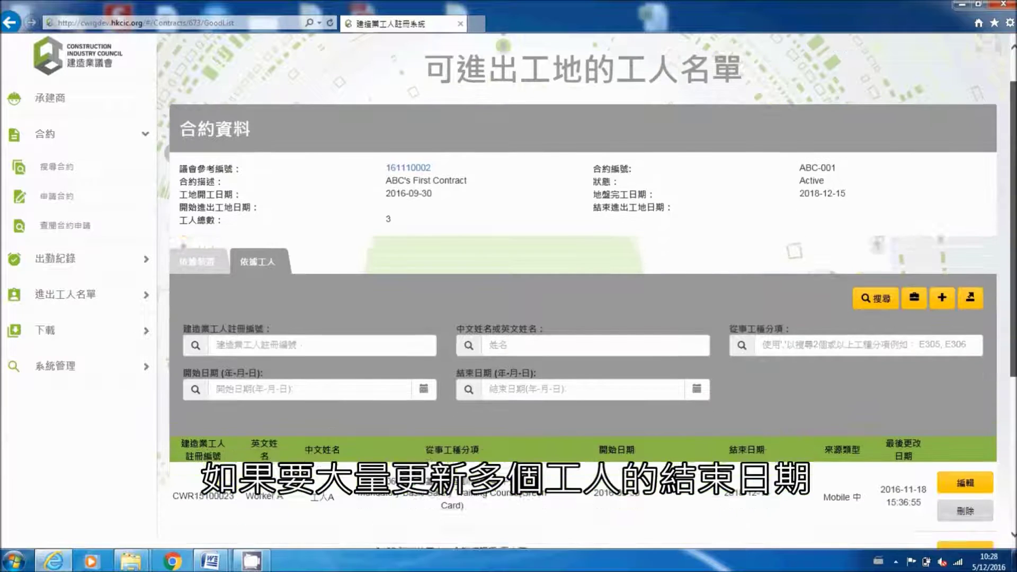
scroll(725, 326, "down", 2)
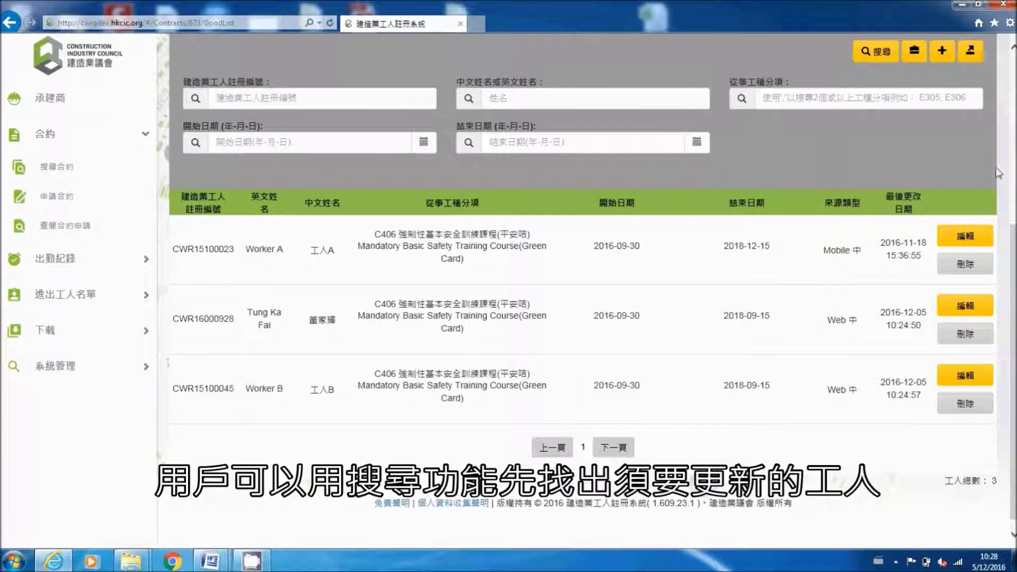
scroll(1014, 251, "up", 2)
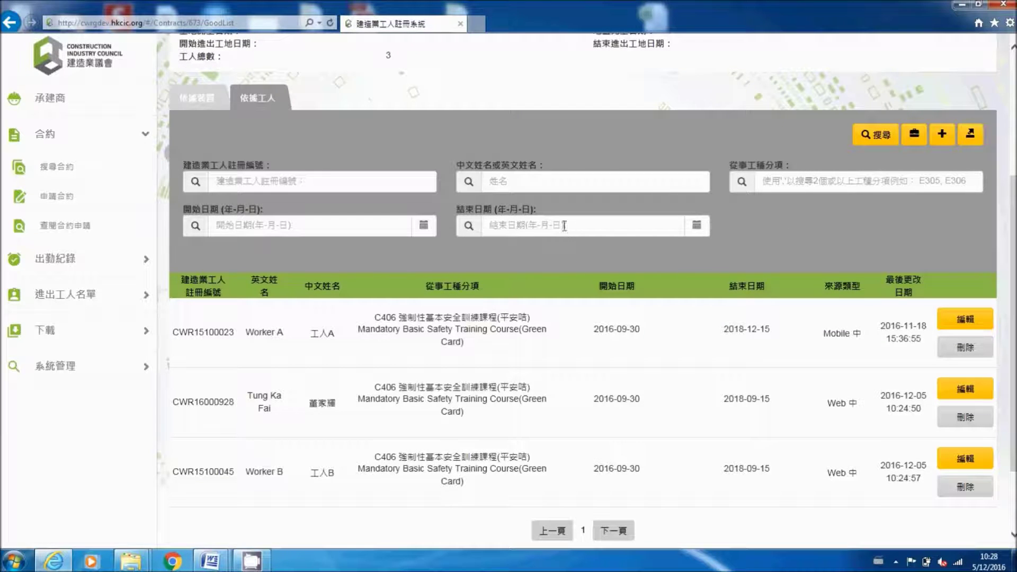
left_click(692, 227)
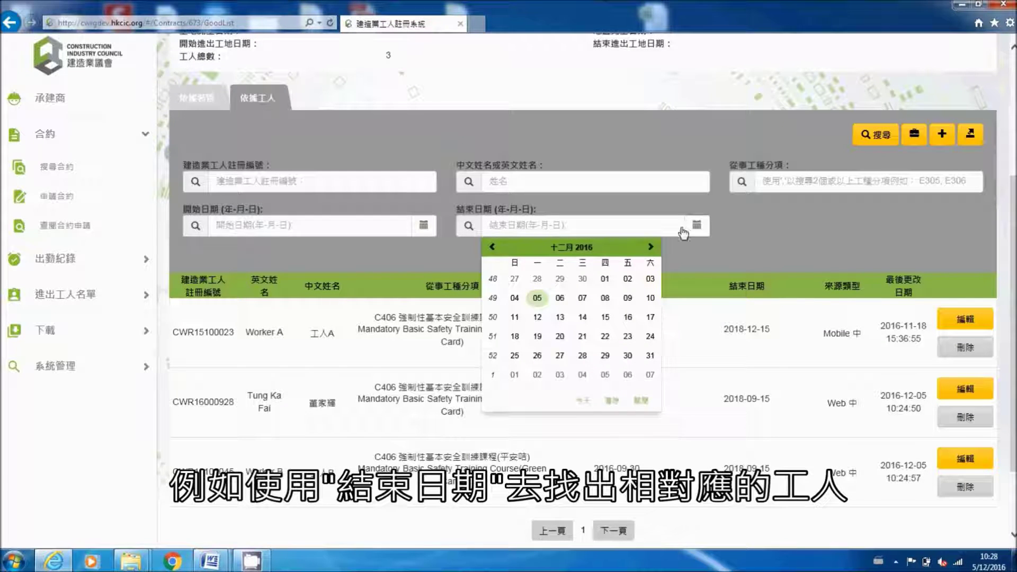
left_click(565, 248)
left_click(582, 248)
left_click(582, 247)
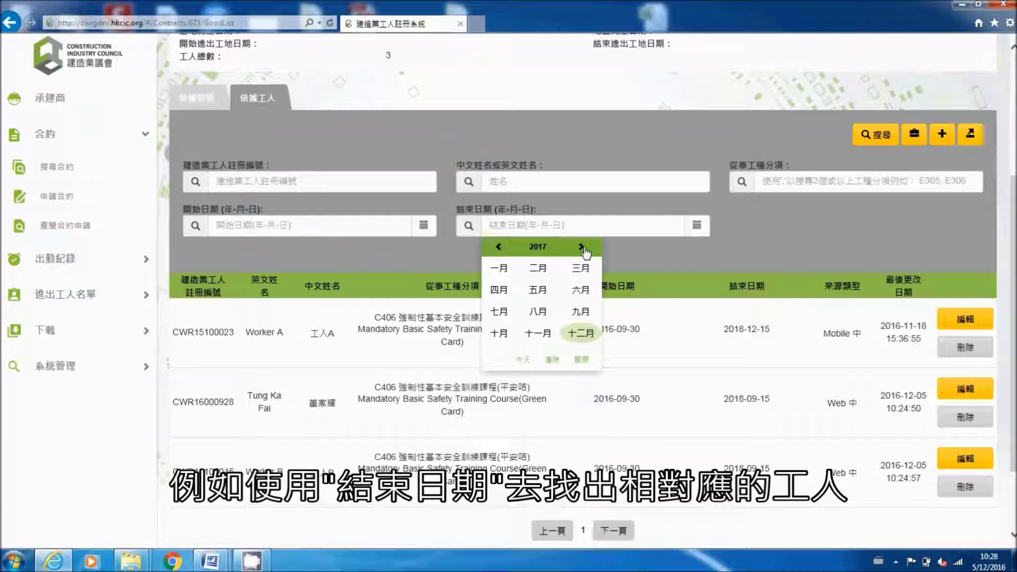
left_click(582, 312)
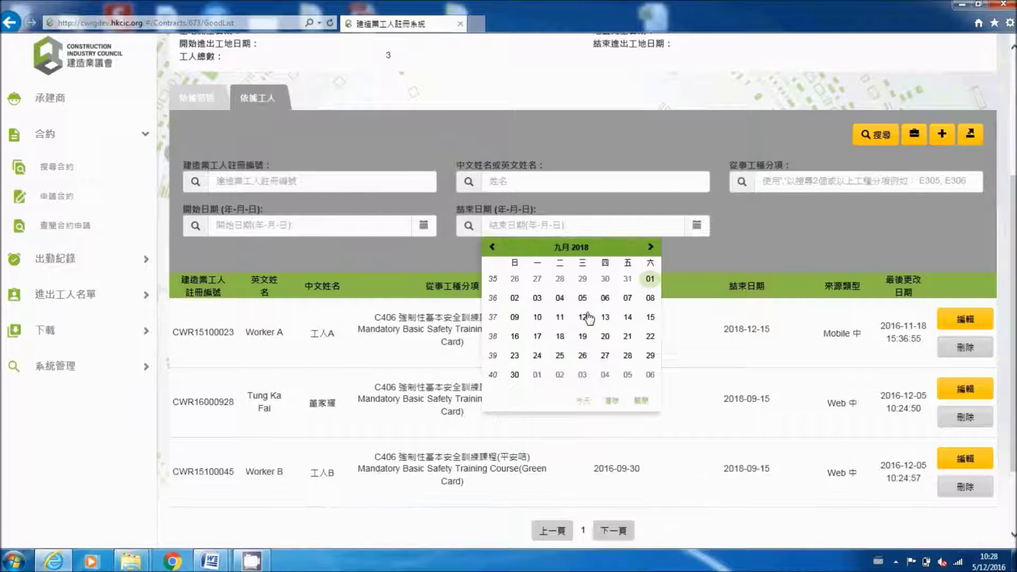
left_click(651, 319)
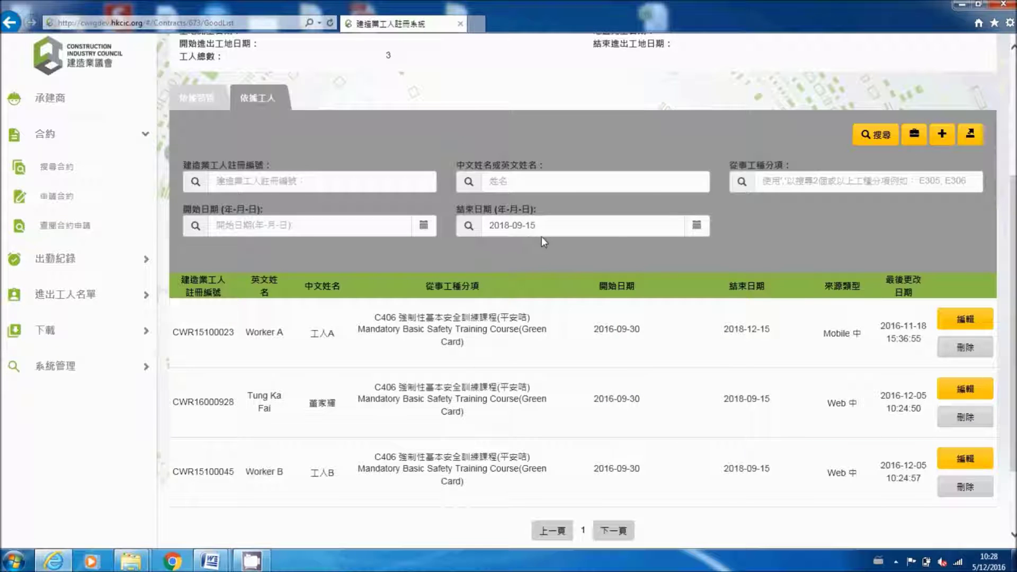
left_click(873, 142)
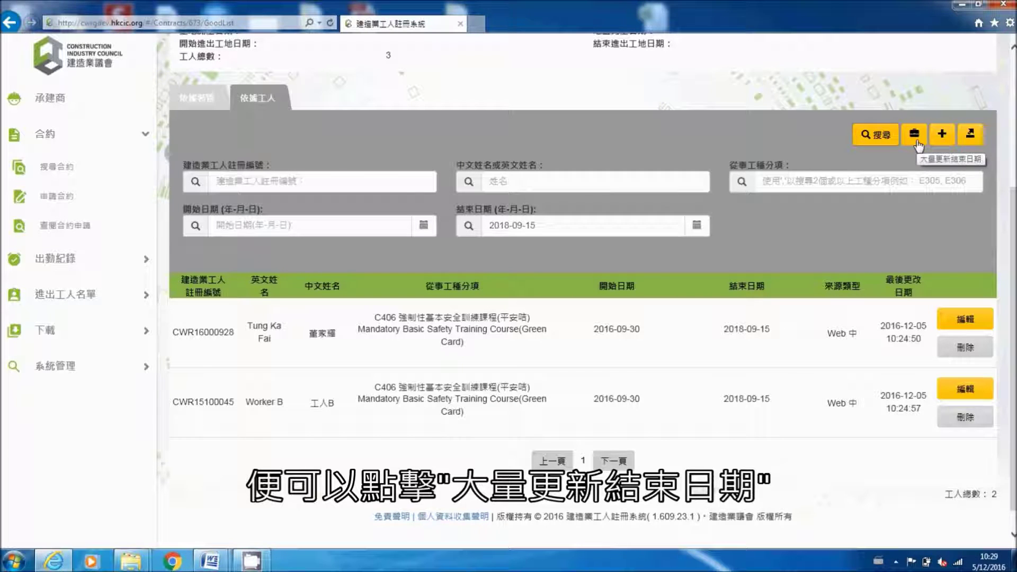
Step: Bulk-update the listed workers' end date to 2018-12-15 and close the results summary
left_click(919, 144)
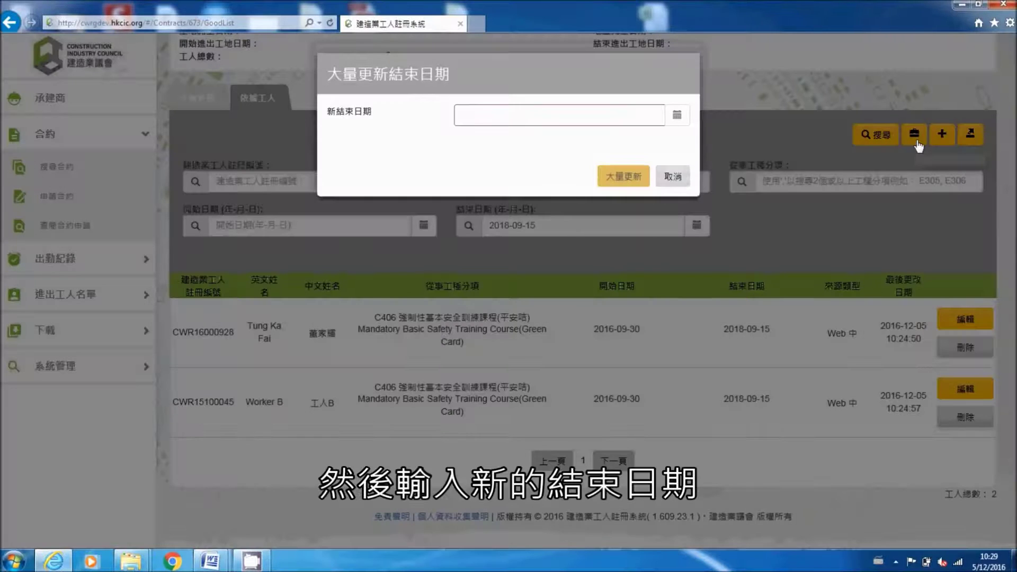
left_click(682, 123)
left_click(585, 143)
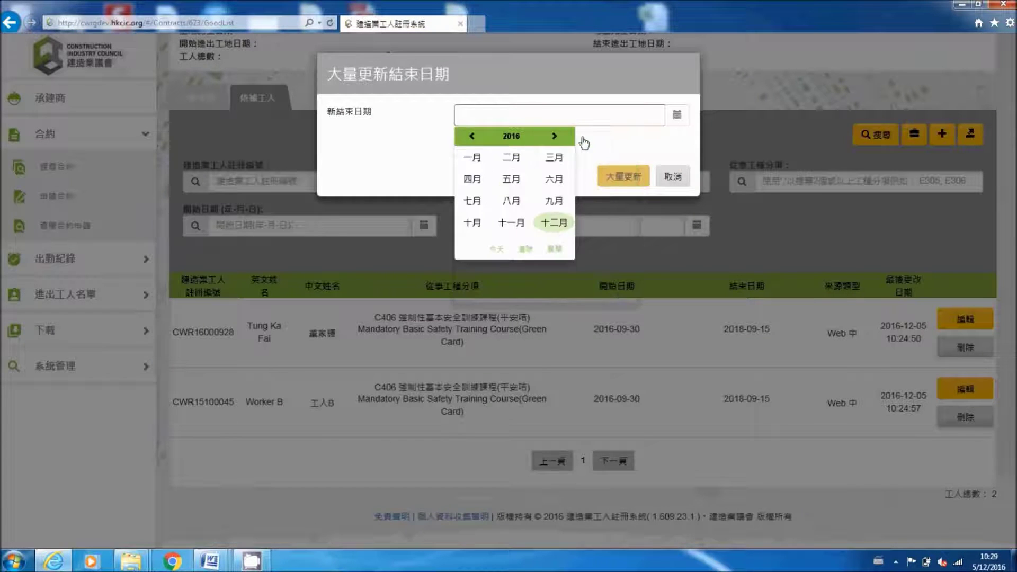
left_click(554, 137)
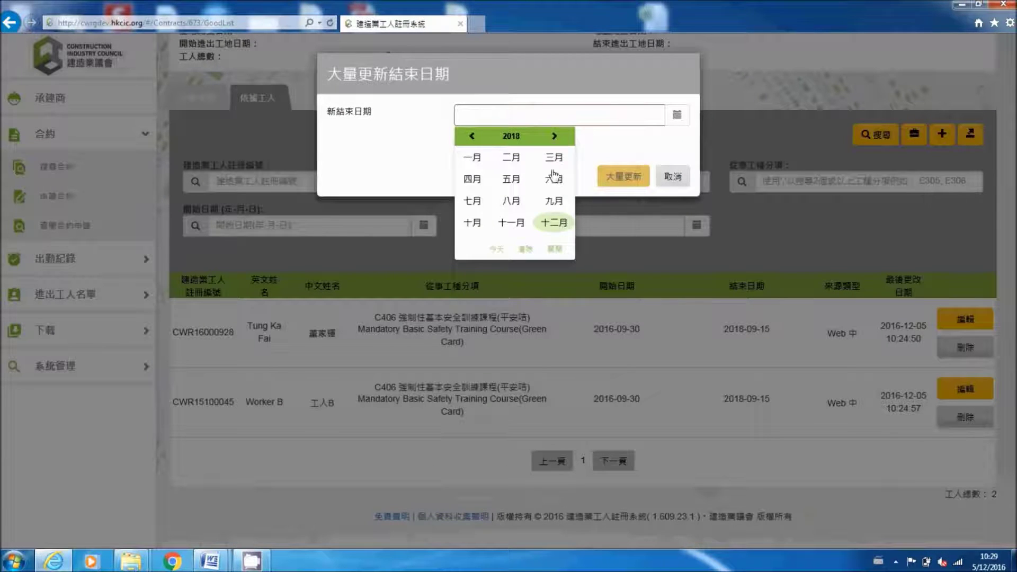
left_click(554, 223)
left_click(624, 208)
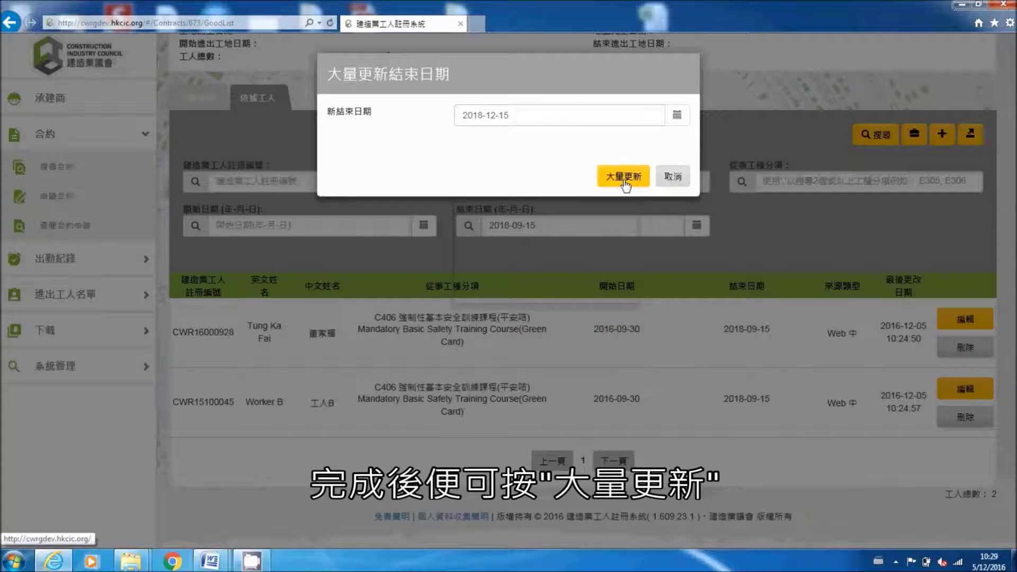
left_click(624, 180)
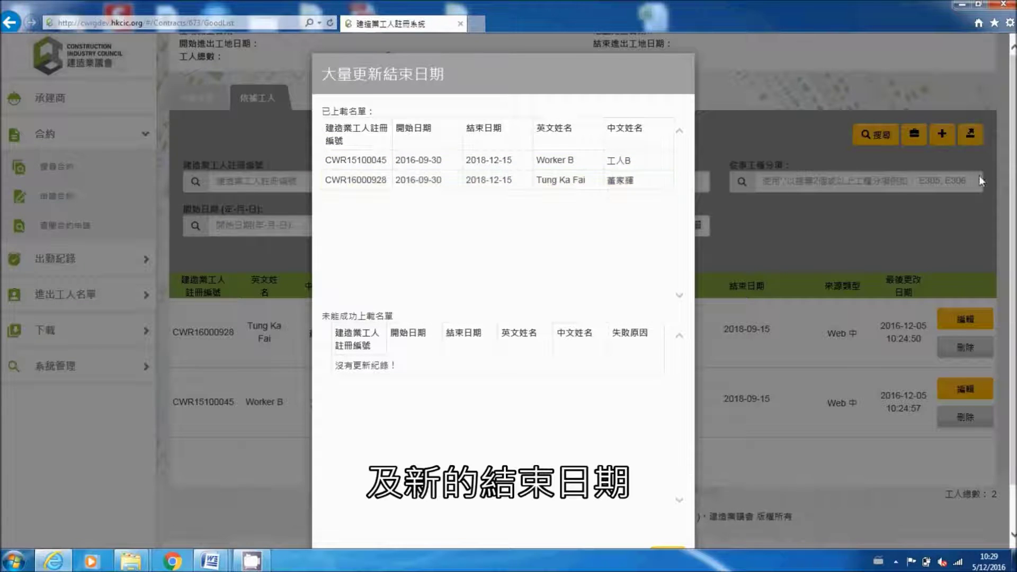
scroll(980, 181, "down", 2)
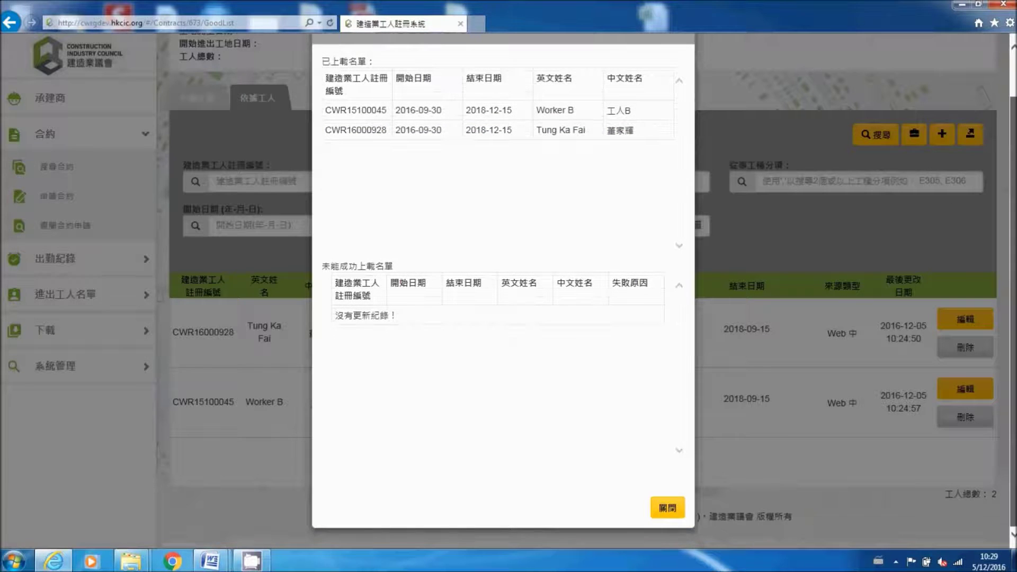
left_click(669, 508)
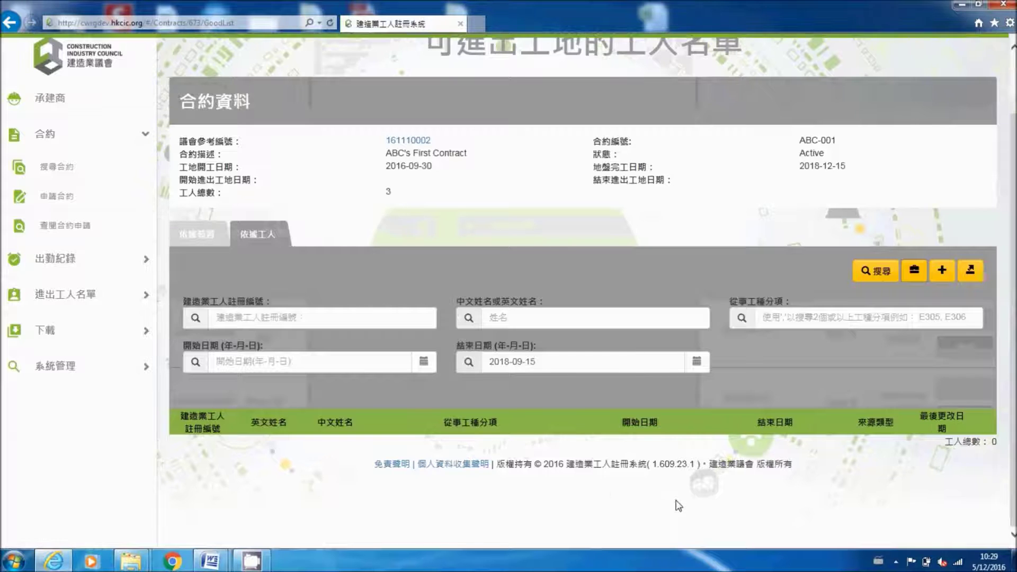
Step: Clear the 2018-09-15 end-date filter so all three workers show
scroll(666, 366, "up", 1)
left_click(672, 390)
left_click(671, 390)
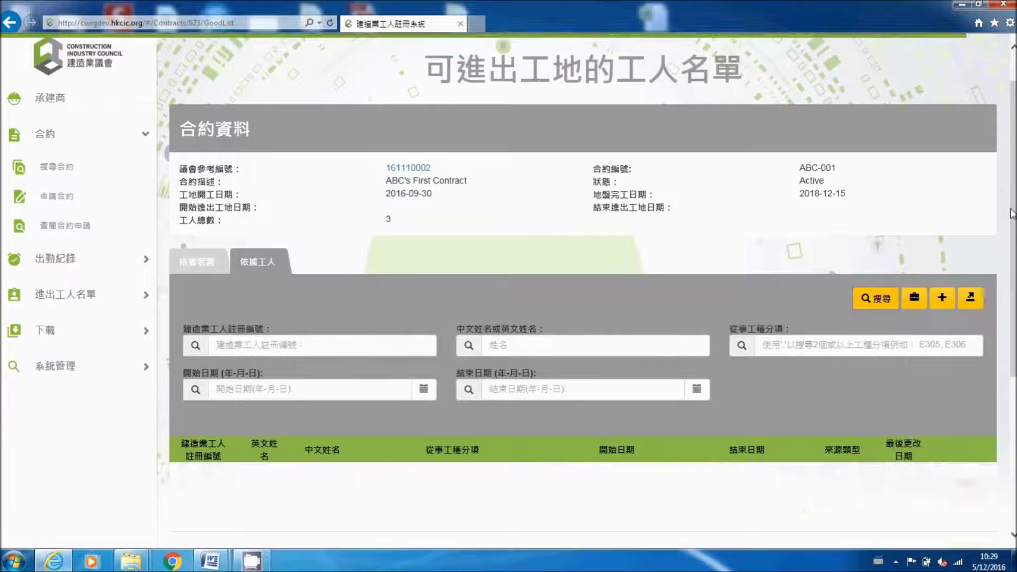
scroll(1012, 214, "down", 4)
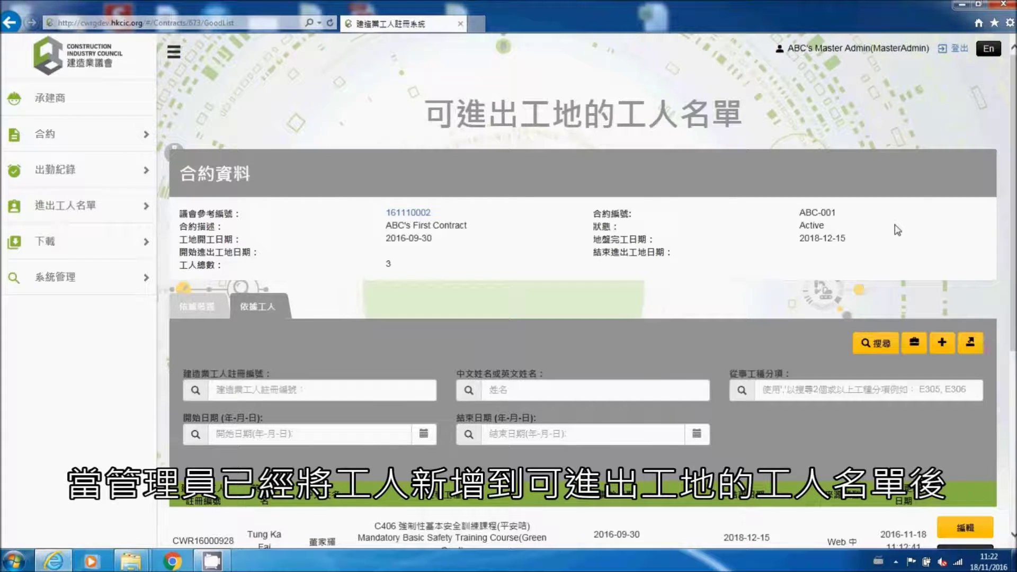
Step: Export the full worker list and open the downloaded GoodList.xlsx in Excel
scroll(897, 230, "down", 5)
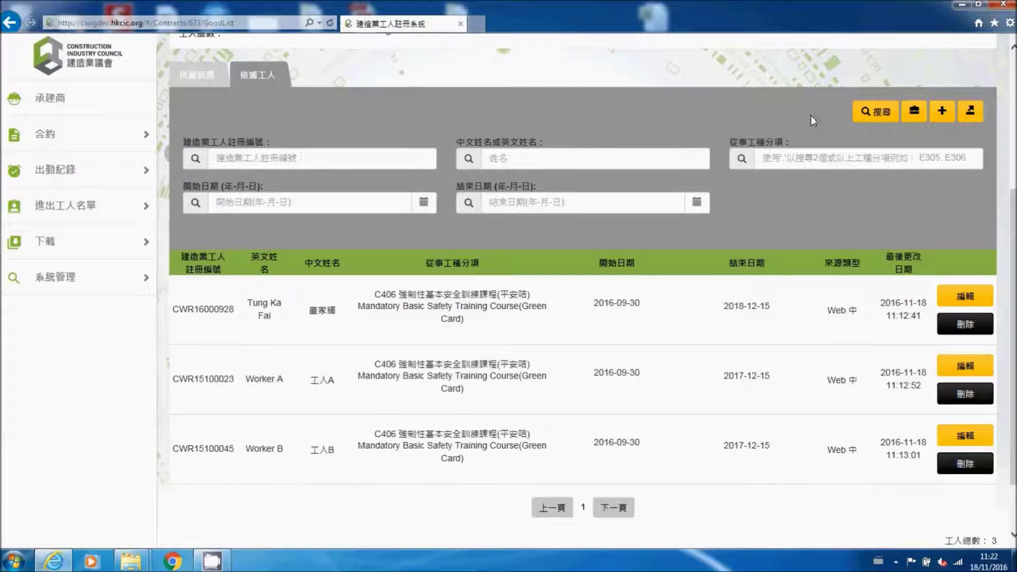
left_click(976, 124)
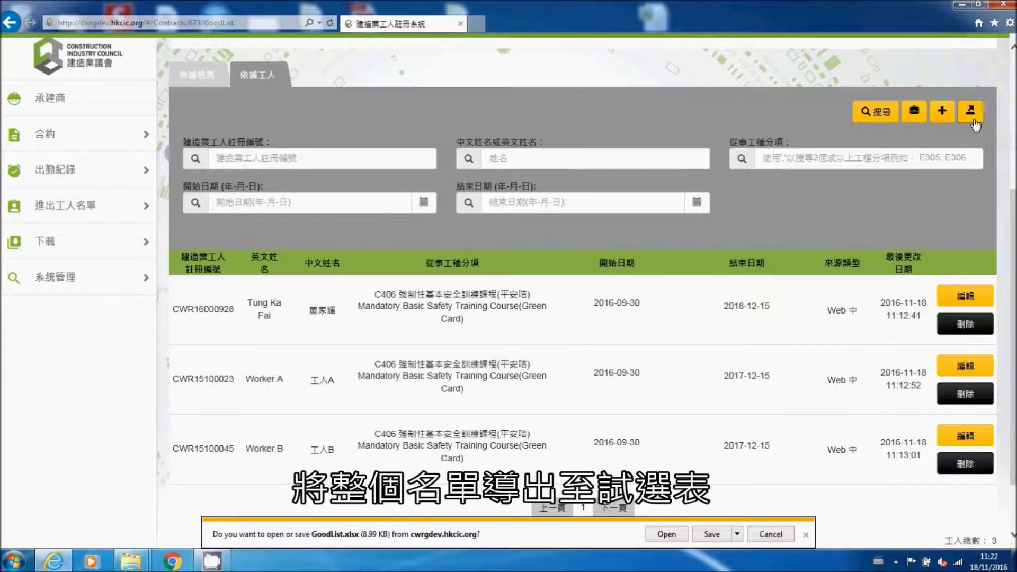
left_click(672, 536)
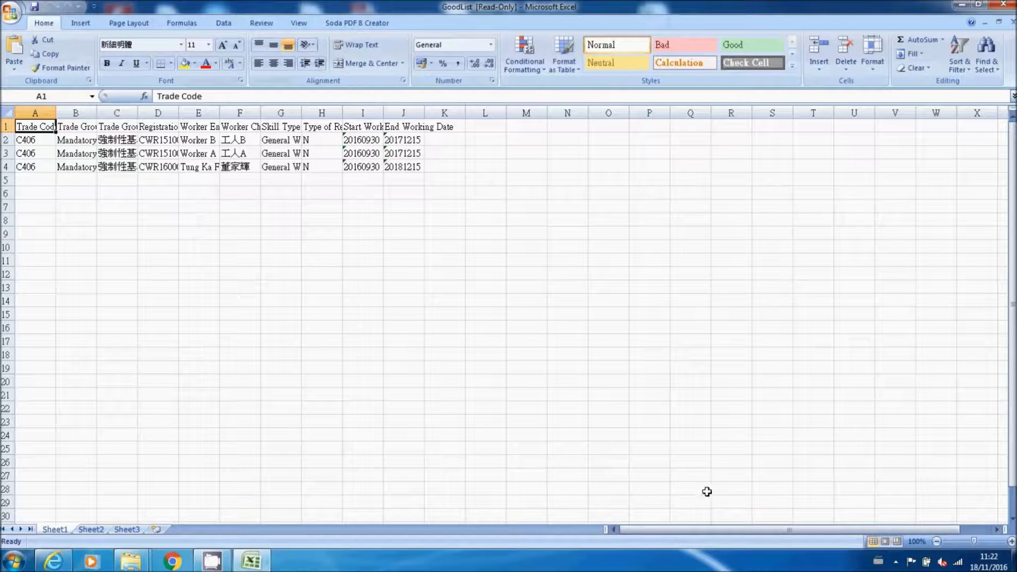
Step: Autofit the Registration No column D in GoodList.xlsx, then close the workbook without saving
double_click(178, 106)
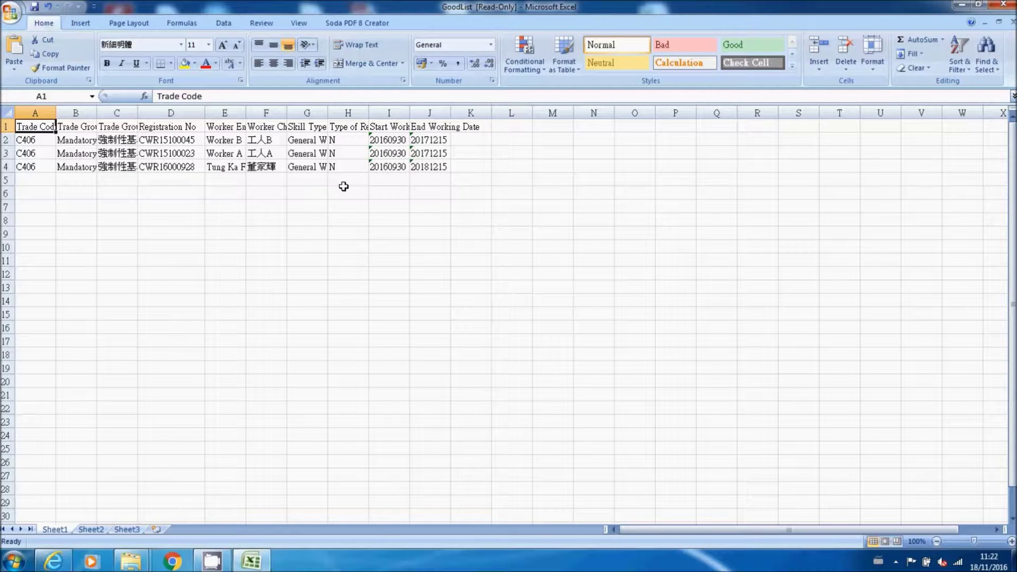
left_click(1010, 25)
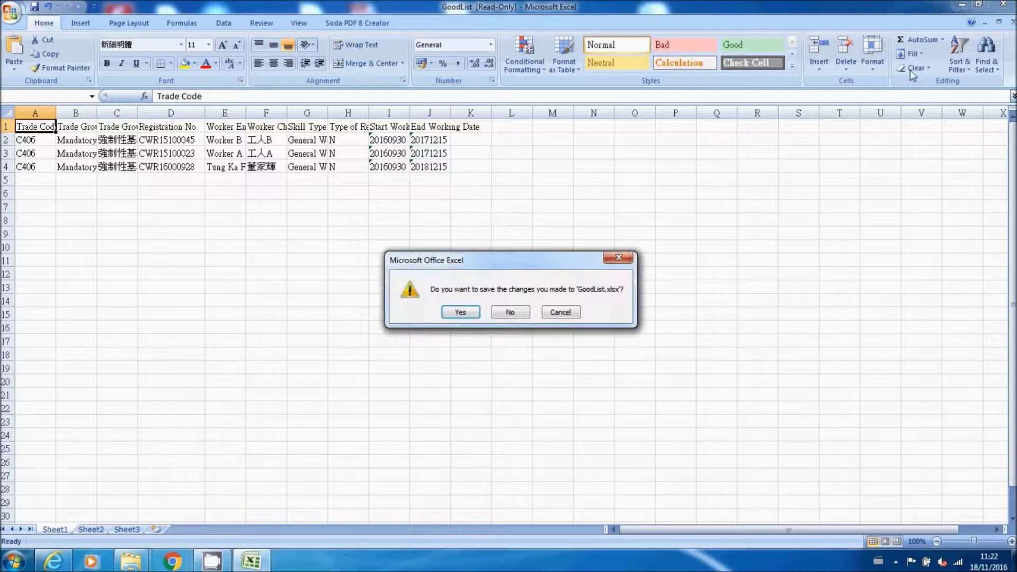
left_click(509, 312)
left_click(1003, 5)
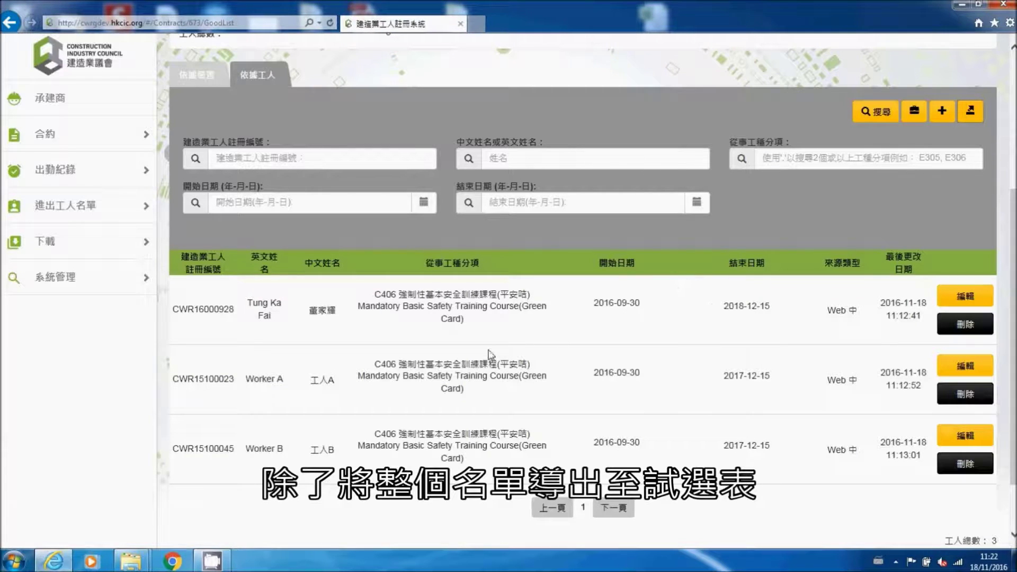
Step: Open the 工人資料及工種 export page under 進出工人名單 and select council reference 161110002
left_click(116, 213)
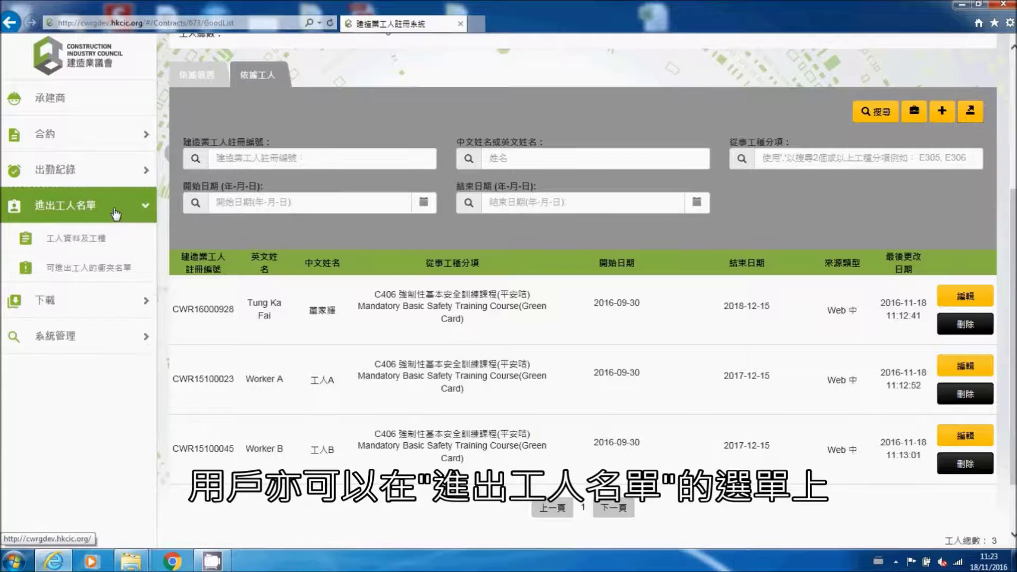
left_click(110, 241)
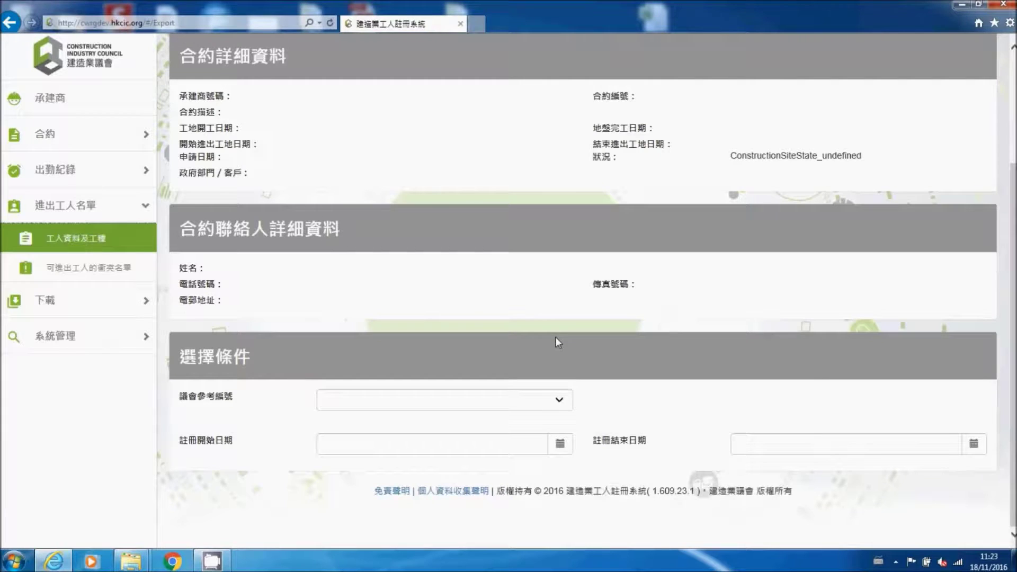
left_click(563, 403)
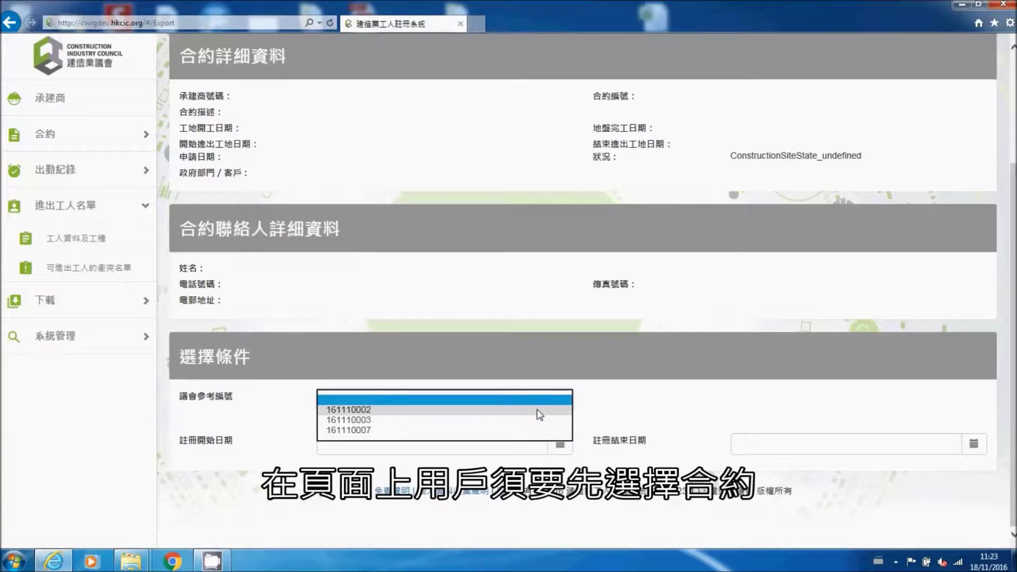
left_click(539, 410)
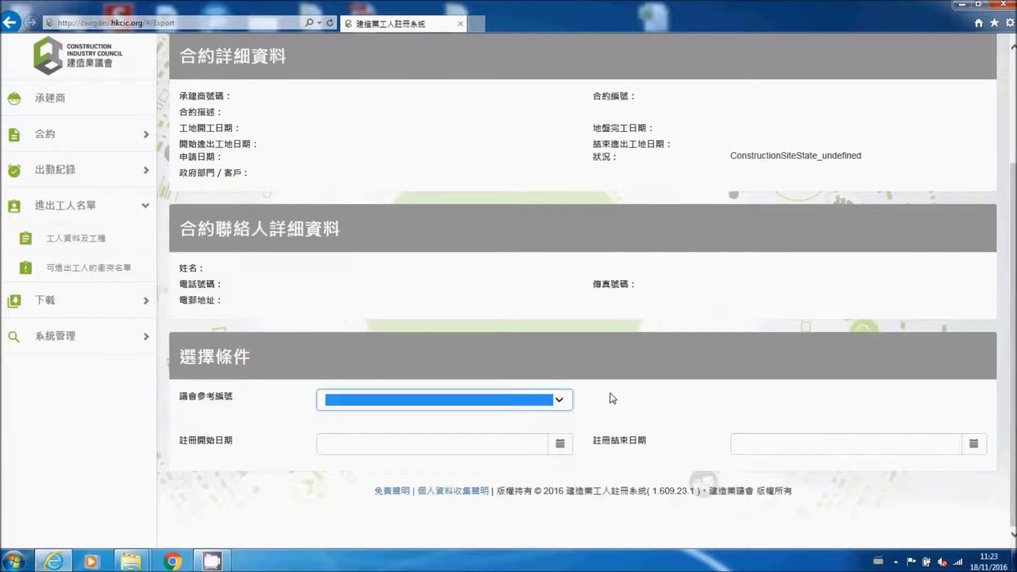
scroll(583, 281, "up", 3)
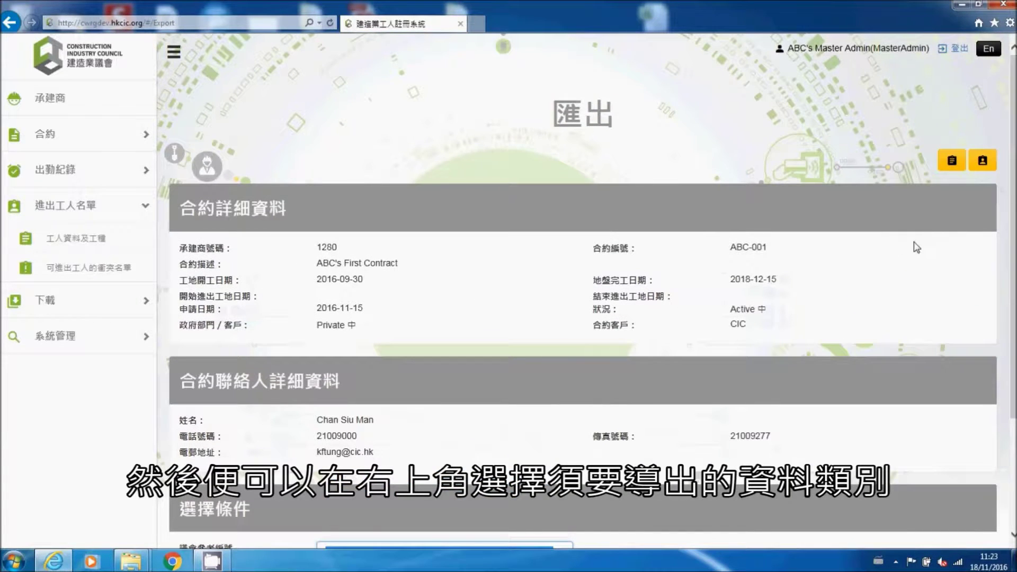
Step: Export 工人詳細資料 to WorkerDetail.txt, review card serials and expiry dates in Notepad, then close it
left_click(962, 171)
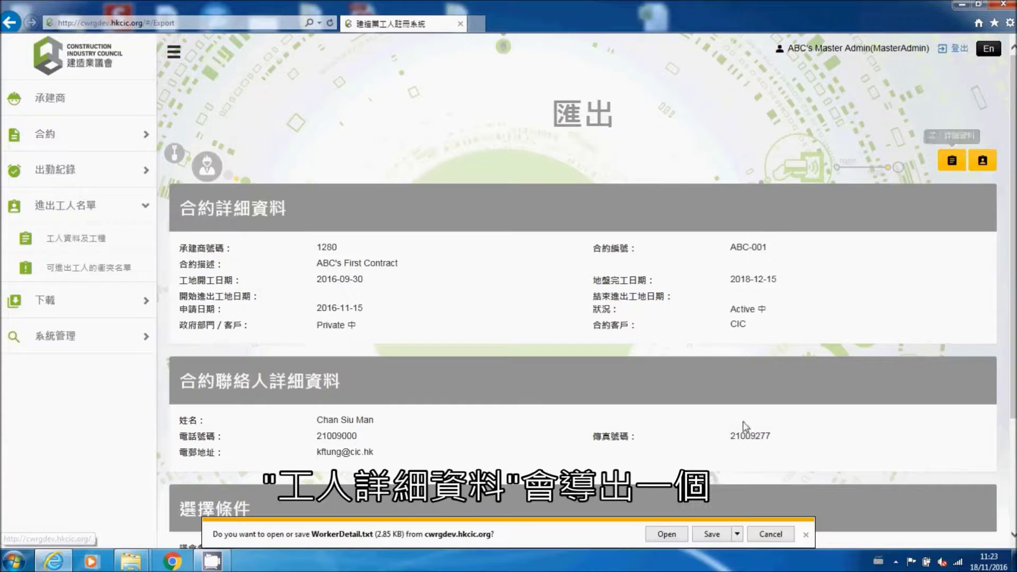
left_click(657, 535)
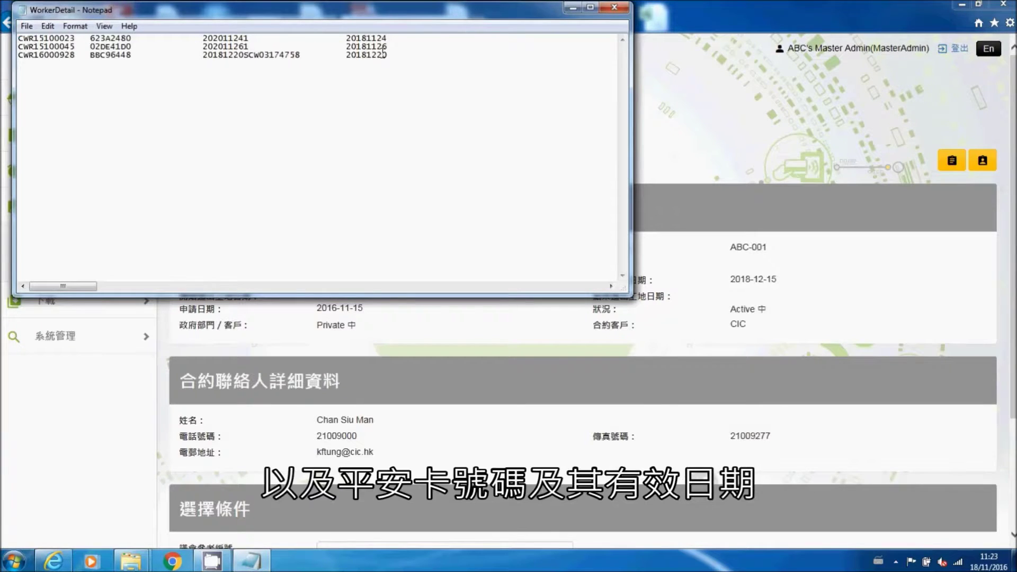
left_click(615, 7)
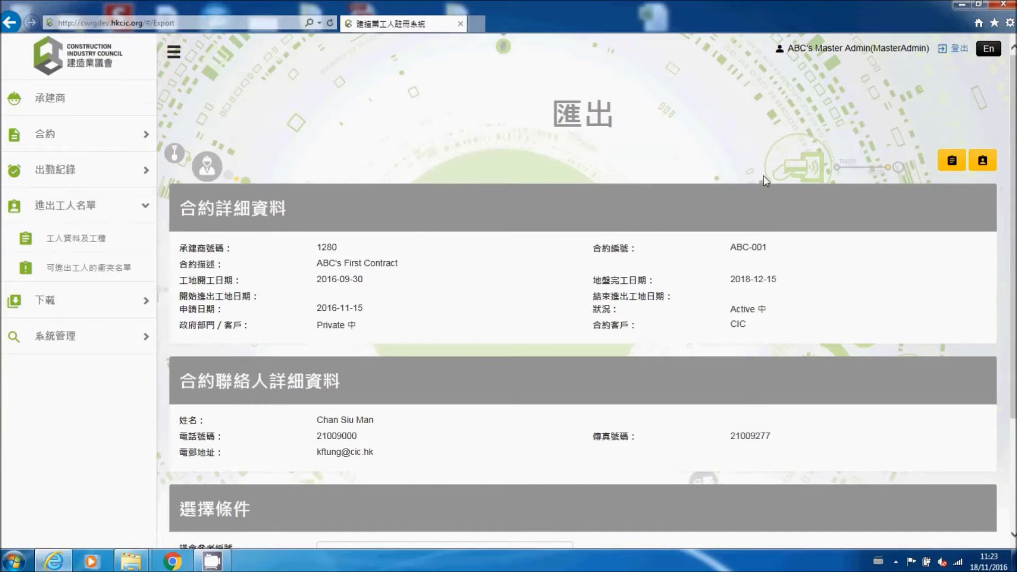
Step: Export 工人工種分項 to WorkerTrade.txt, check the GREEN trade expiry dates in Notepad, then close it
left_click(986, 162)
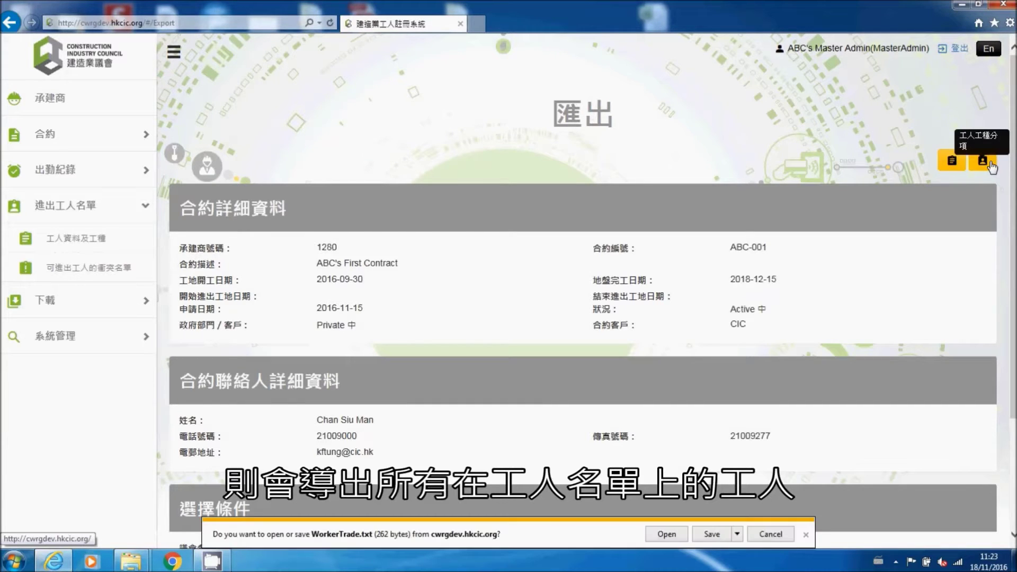
left_click(679, 537)
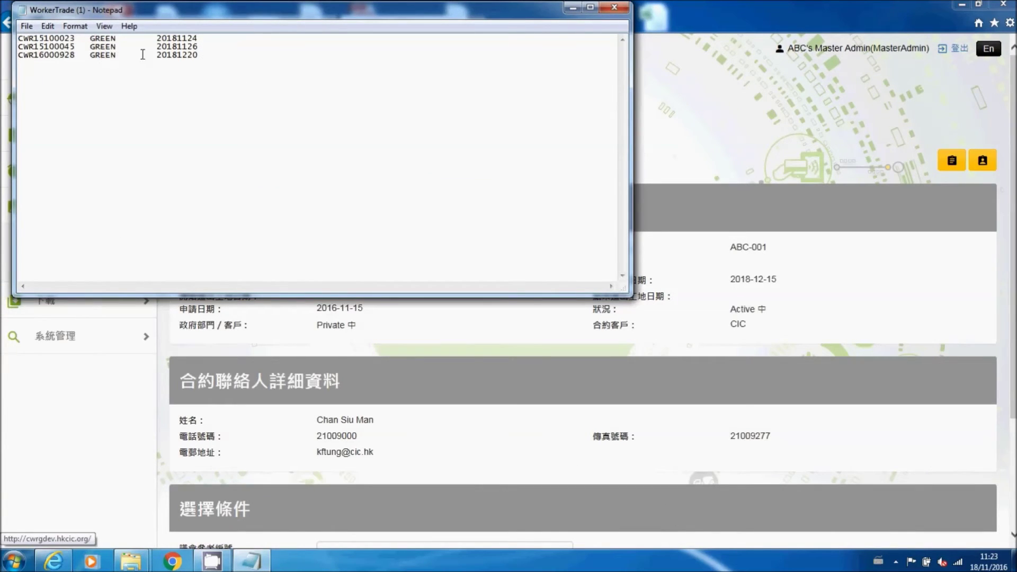
left_click(616, 8)
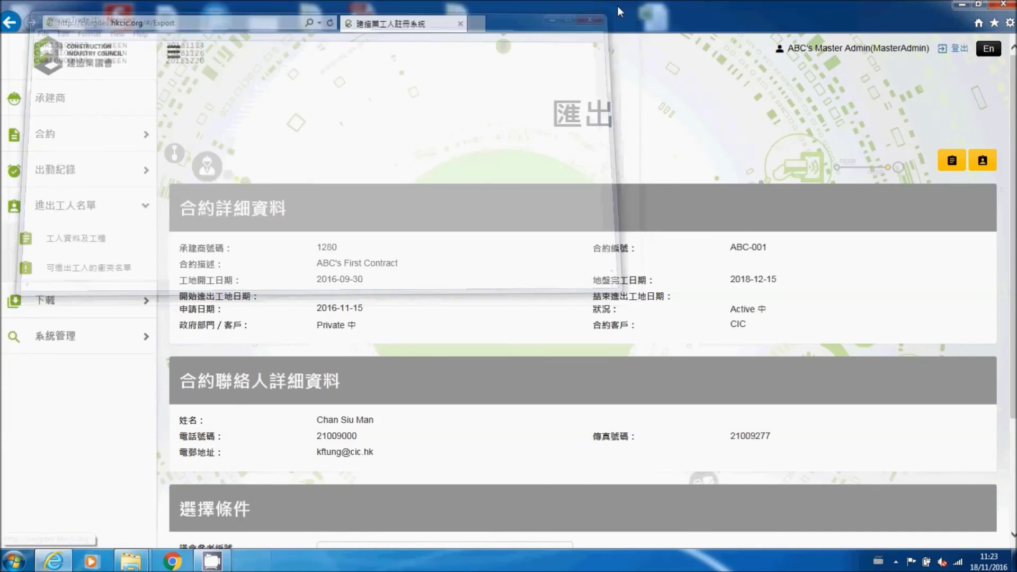